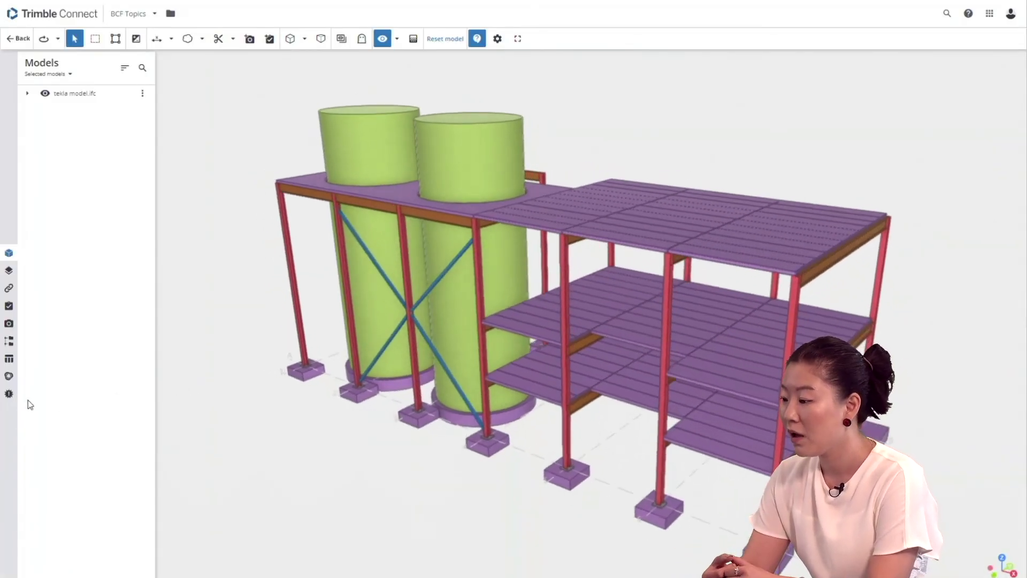
Show the topics list and orbit down onto the footing and base plate below the tank.
{"action": "left_click", "coordinate": [8, 378]}
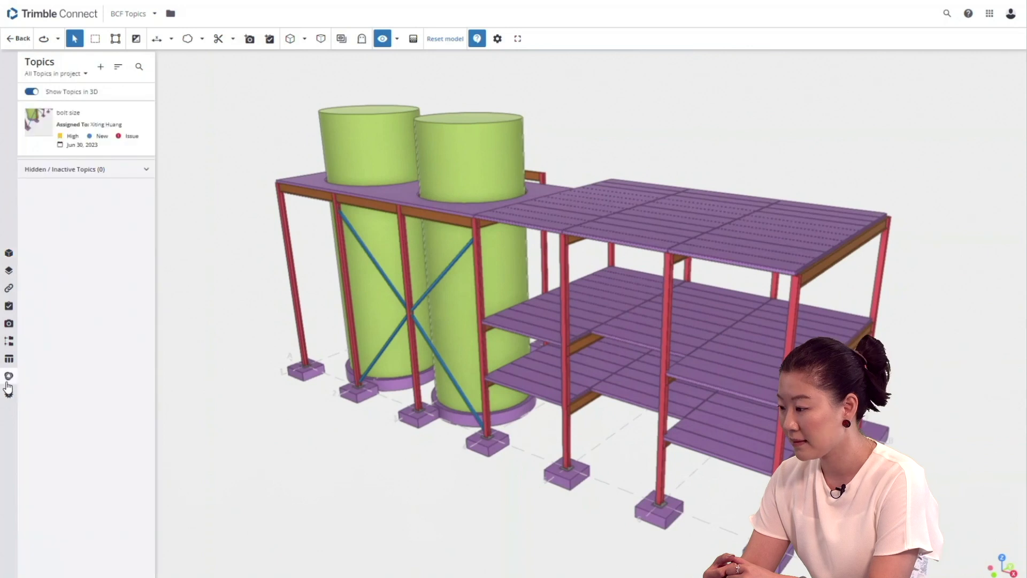
{"action": "scroll", "coordinate": [369, 401], "scroll_direction": "up", "scroll_amount": 3}
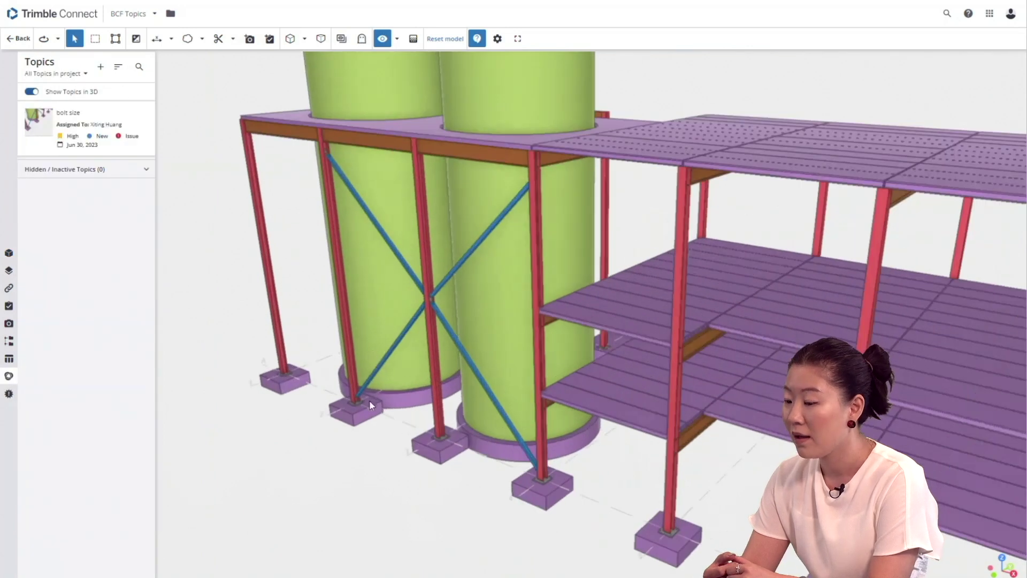
{"action": "scroll", "coordinate": [358, 413], "scroll_direction": "up", "scroll_amount": 3}
{"action": "scroll", "coordinate": [356, 408], "scroll_direction": "up", "scroll_amount": 2}
{"action": "left_click_drag", "start_coordinate": [356, 412], "coordinate": [312, 409]}
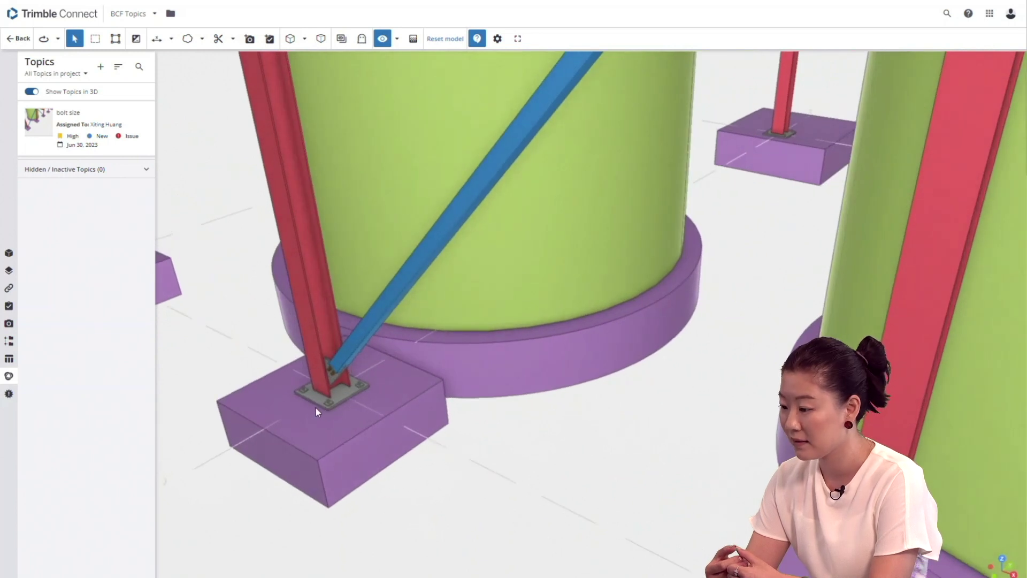
Create a new topic 'footplate' asking if the pad is big enough, assigned to STR.
{"action": "left_click", "coordinate": [100, 68]}
{"action": "type", "text": "foot"}
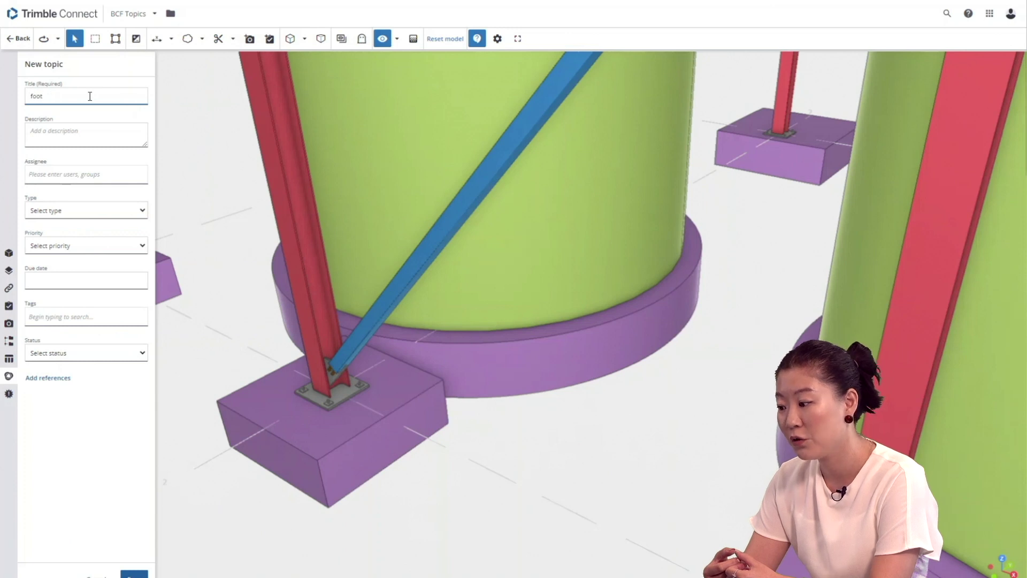
{"action": "type", "text": "plate"}
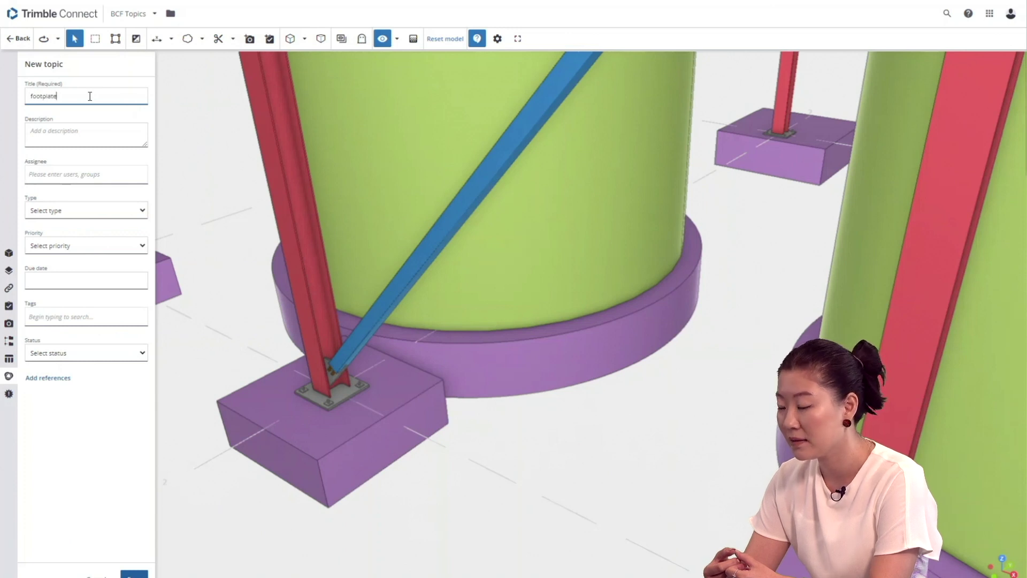
{"action": "left_click", "coordinate": [66, 132]}
{"action": "type", "text": "Is"}
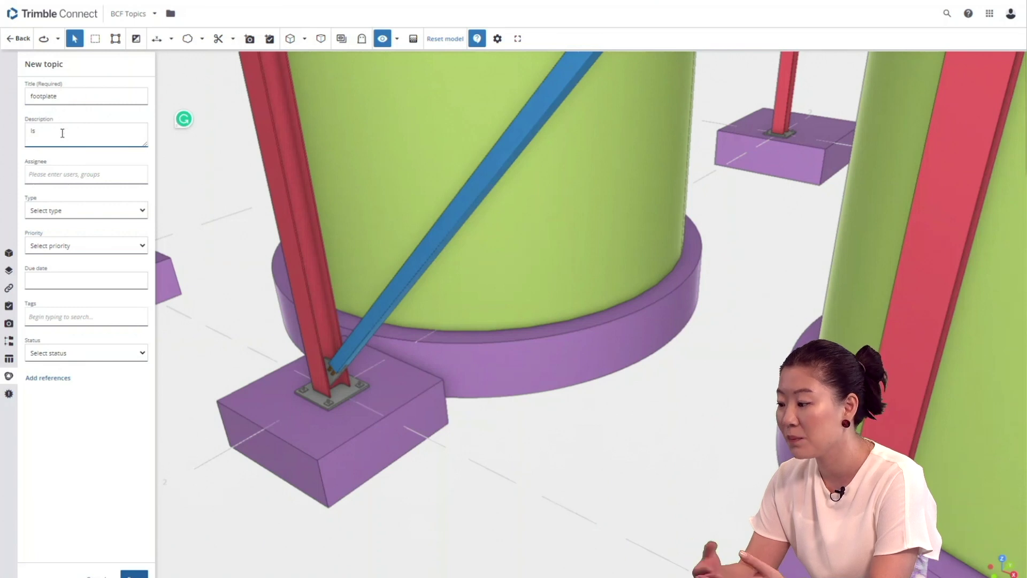
{"action": "type", "text": " the pad design"}
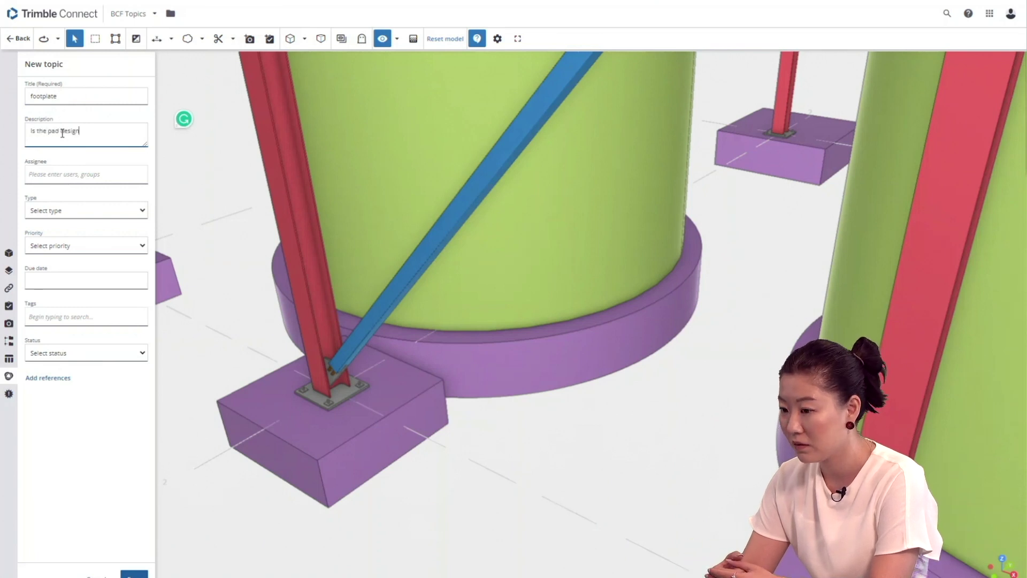
{"action": "type", "text": "ed big enough?"}
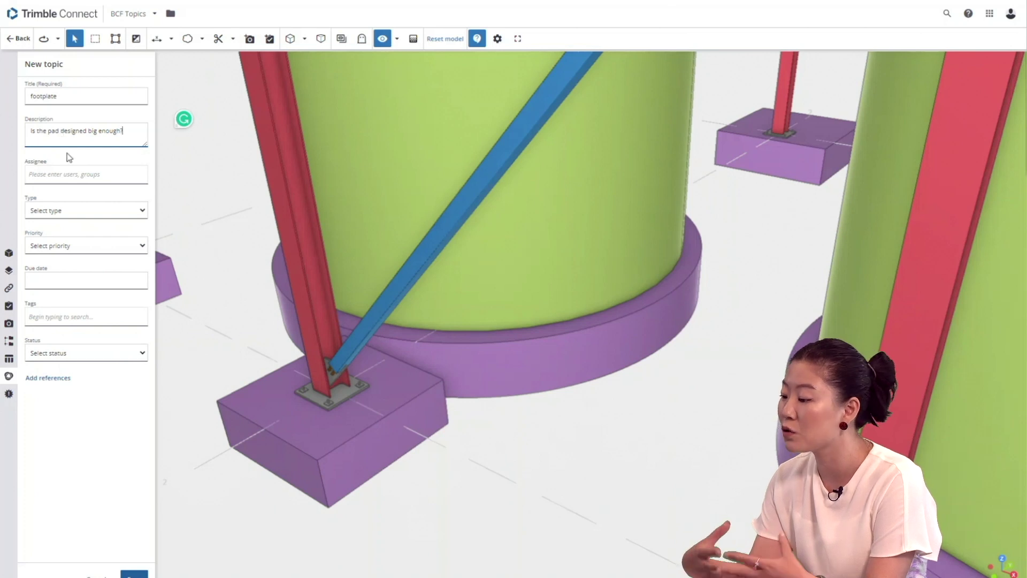
{"action": "left_click", "coordinate": [53, 174]}
{"action": "type", "text": "t"}
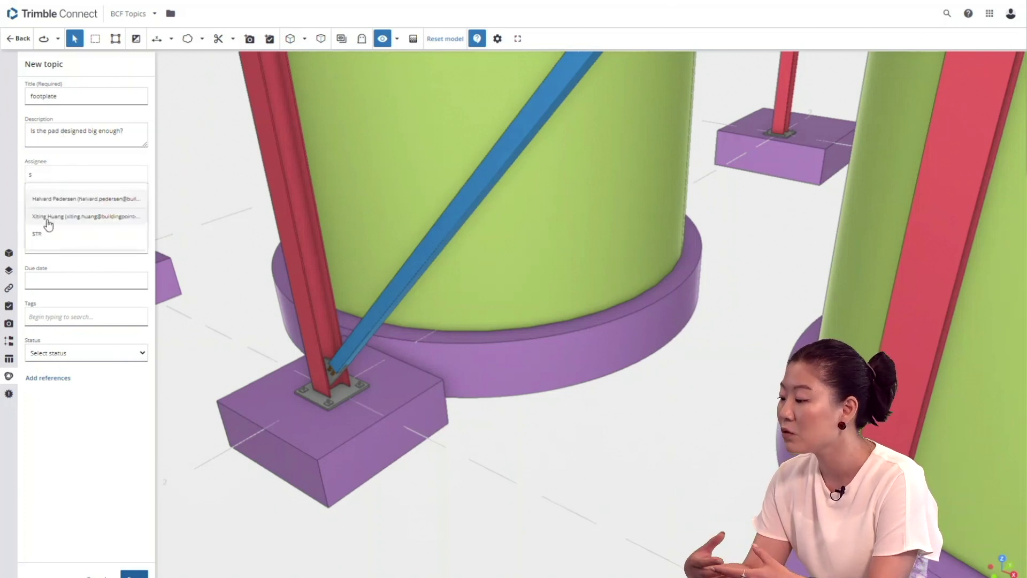
{"action": "left_click", "coordinate": [47, 235]}
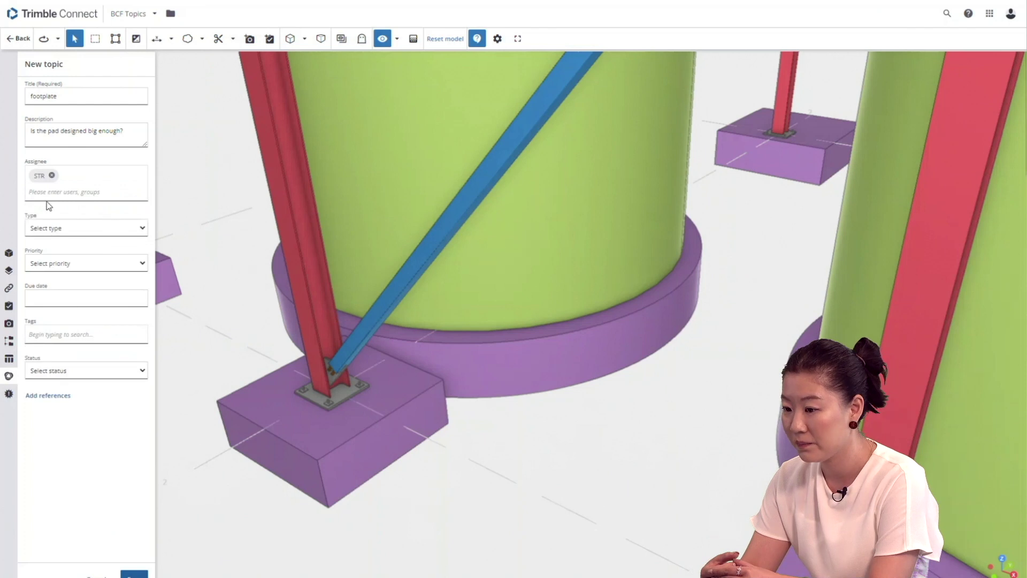
{"action": "left_click", "coordinate": [46, 191]}
Add a second assignee and make the topic an Inquiry with Normal priority.
{"action": "left_click", "coordinate": [51, 210]}
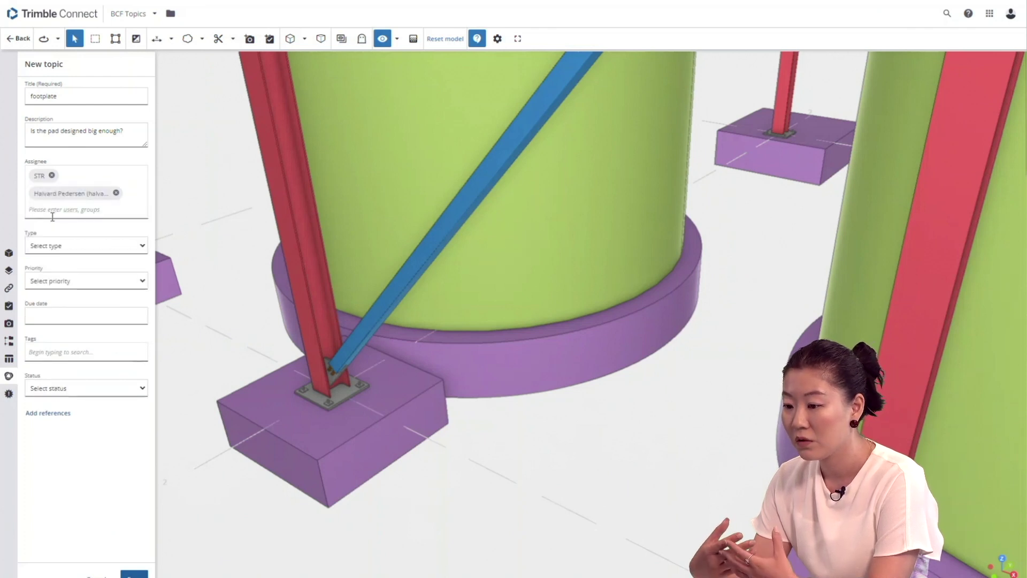
{"action": "left_click", "coordinate": [52, 247]}
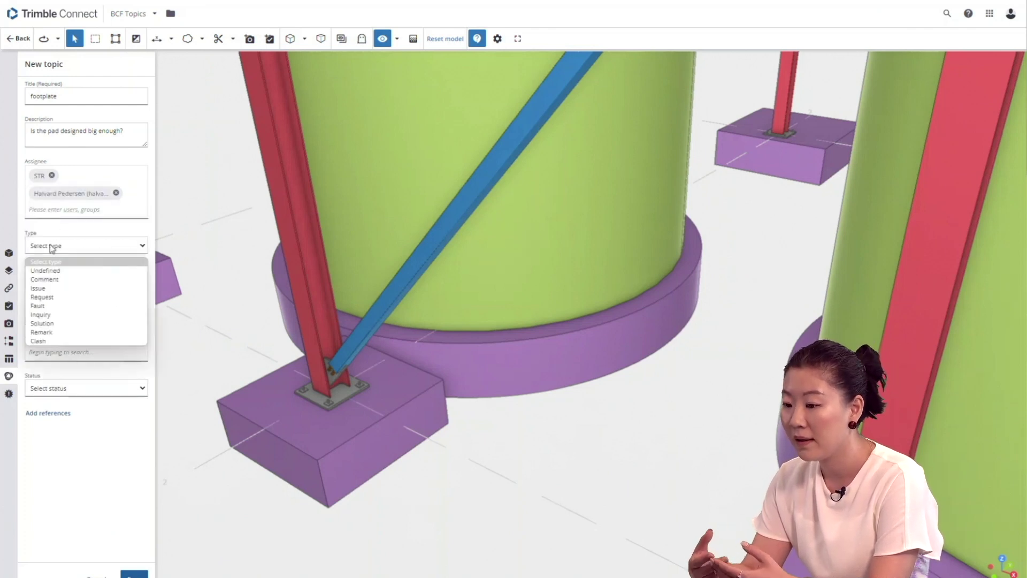
{"action": "left_click", "coordinate": [55, 315]}
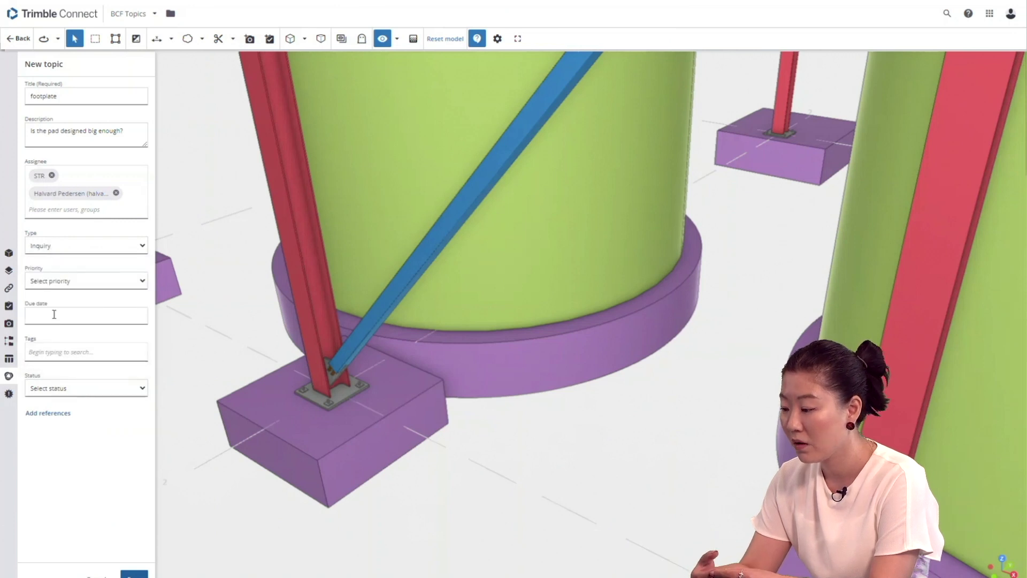
{"action": "left_click", "coordinate": [57, 282]}
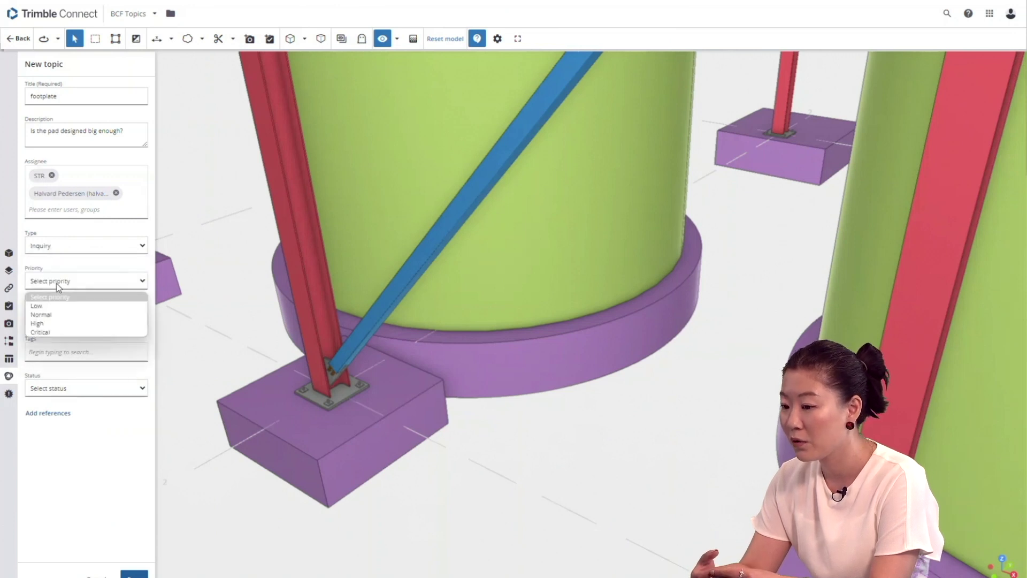
{"action": "left_click", "coordinate": [58, 316]}
Set the due date to 06/29/2023, tag it structural, and set status New.
{"action": "left_click", "coordinate": [59, 318]}
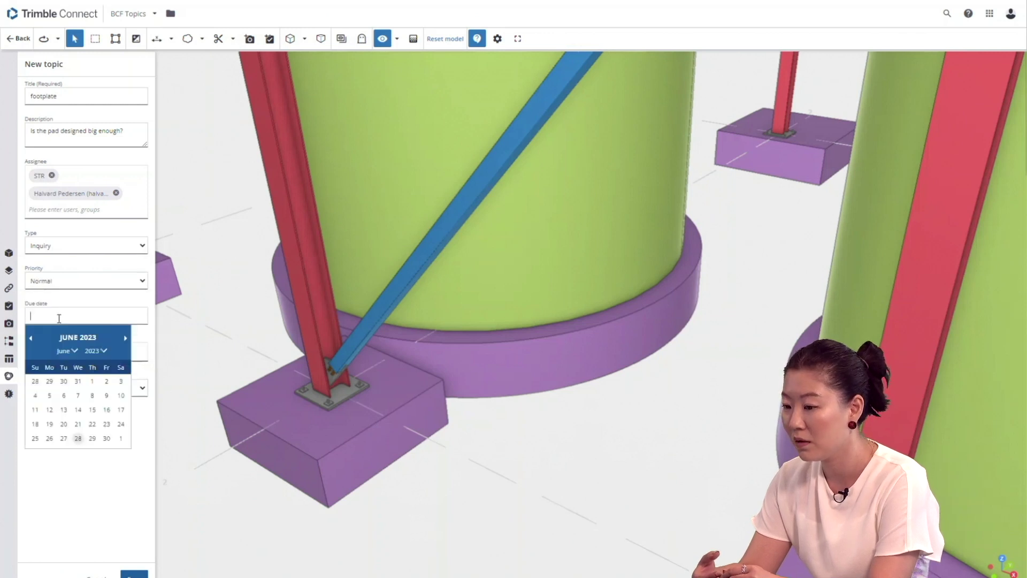
{"action": "left_click", "coordinate": [94, 438]}
{"action": "left_click", "coordinate": [77, 354]}
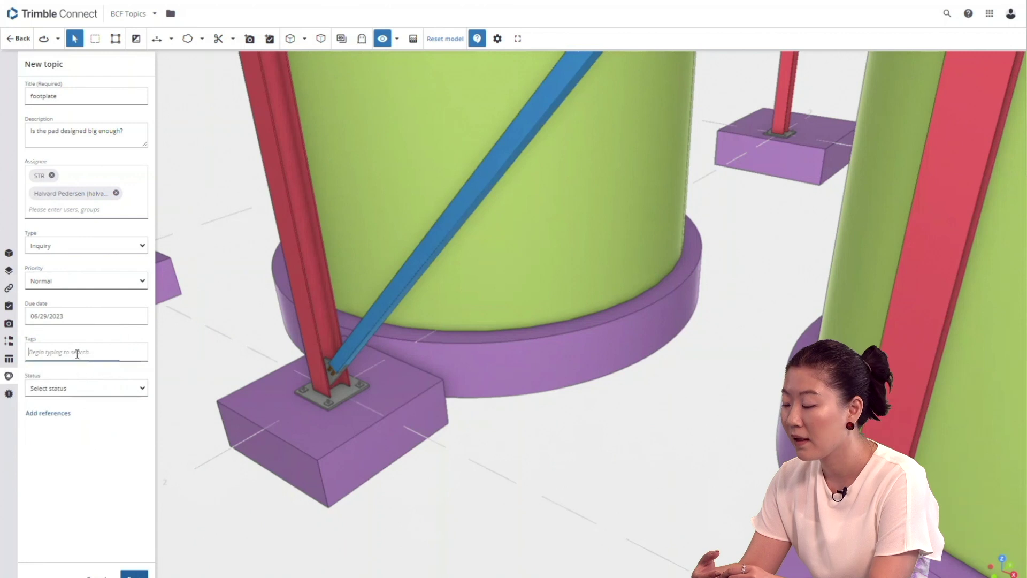
{"action": "type", "text": "s"}
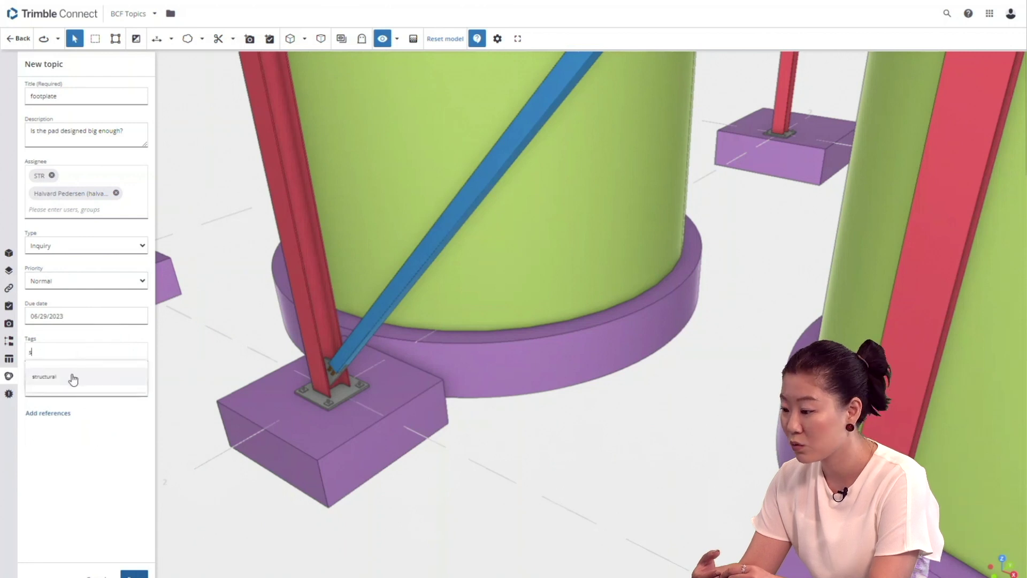
{"action": "left_click", "coordinate": [73, 377]}
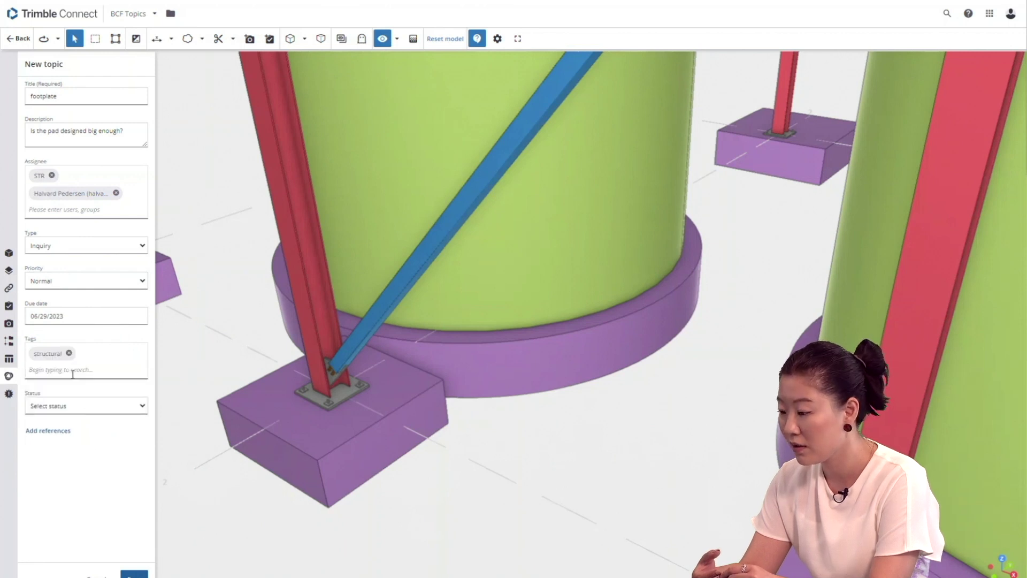
{"action": "left_click", "coordinate": [65, 405]}
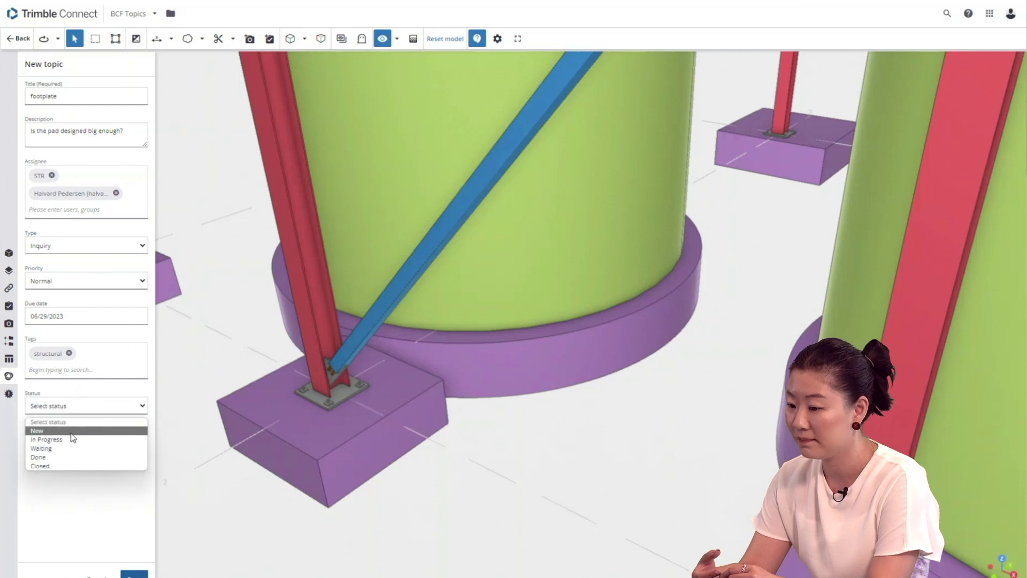
{"action": "left_click", "coordinate": [71, 426]}
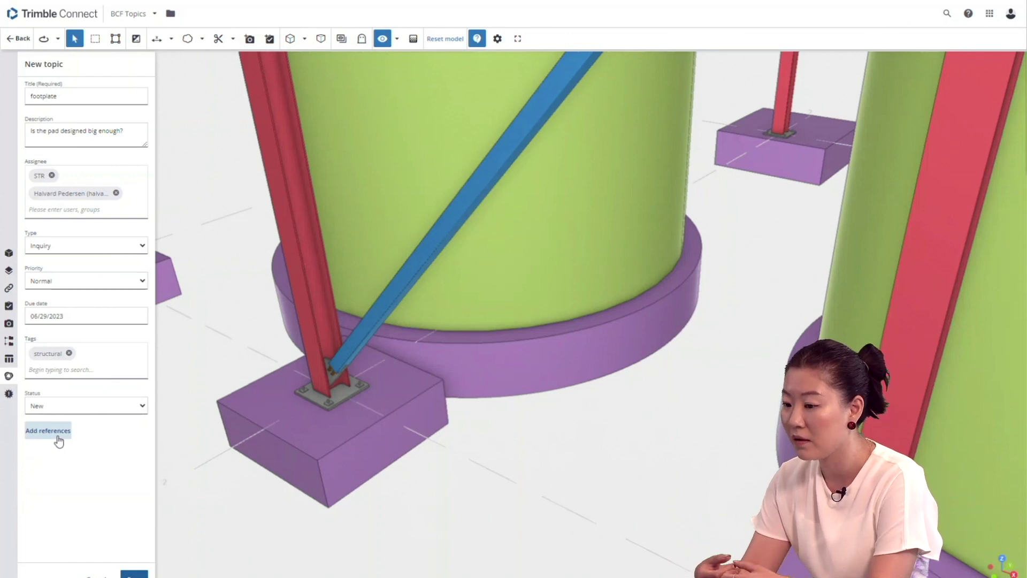
Attach the GUIDELINE folder's secondary-steel guideline document as a reference and save the footplate topic.
{"action": "left_click", "coordinate": [56, 437]}
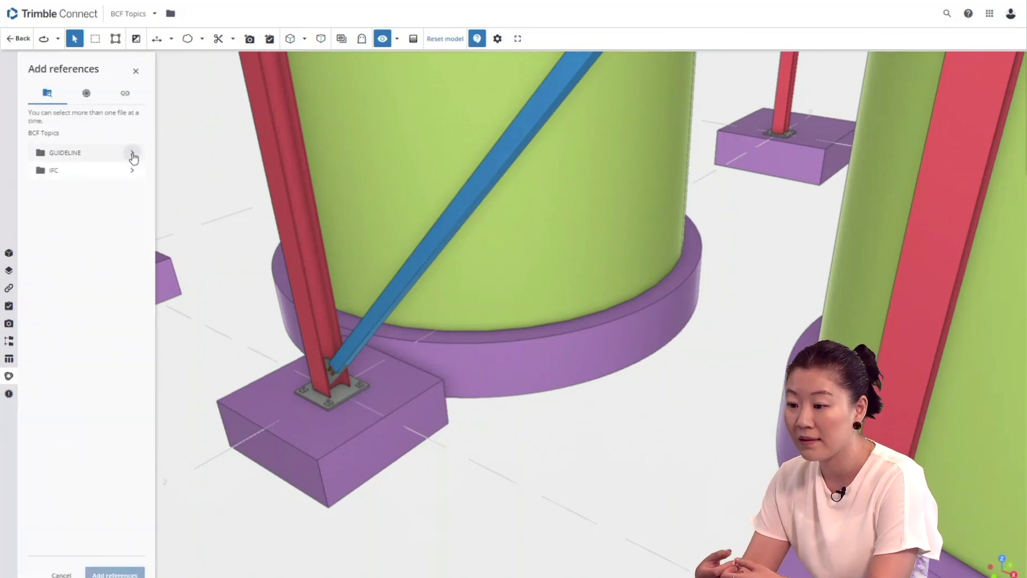
{"action": "left_click", "coordinate": [133, 159]}
{"action": "left_click", "coordinate": [41, 159]}
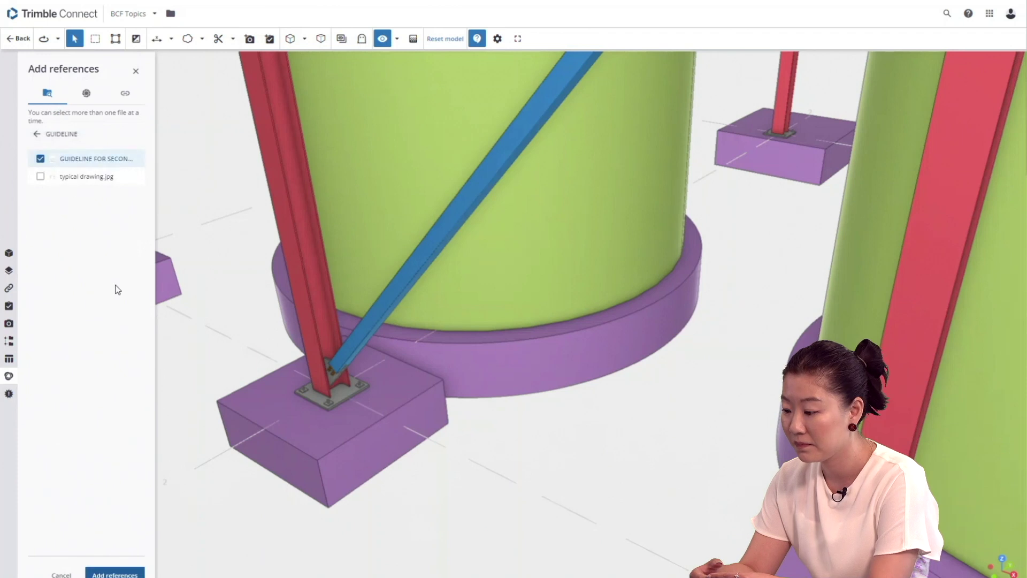
{"action": "left_click", "coordinate": [115, 574]}
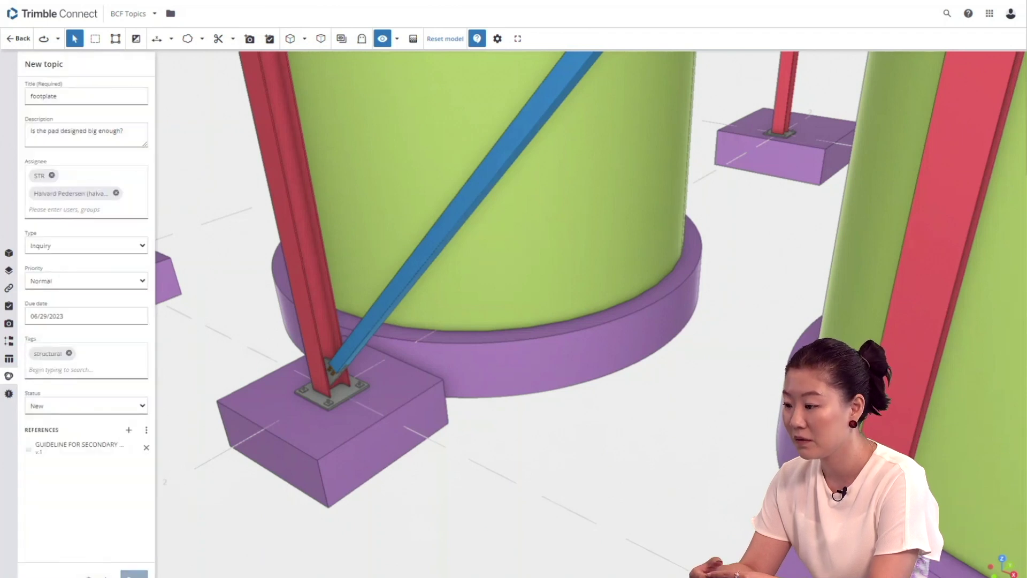
{"action": "left_click", "coordinate": [133, 575]}
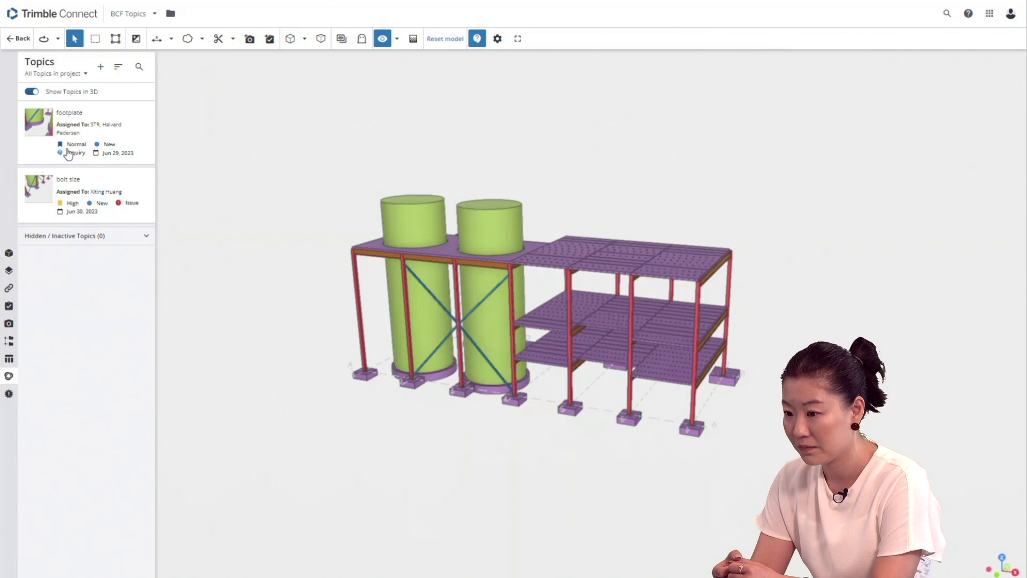
On the footplate topic, post a 'pad size is OK' comment with GUIDELINE's typical drawing.jpg attached.
{"action": "left_click", "coordinate": [77, 122]}
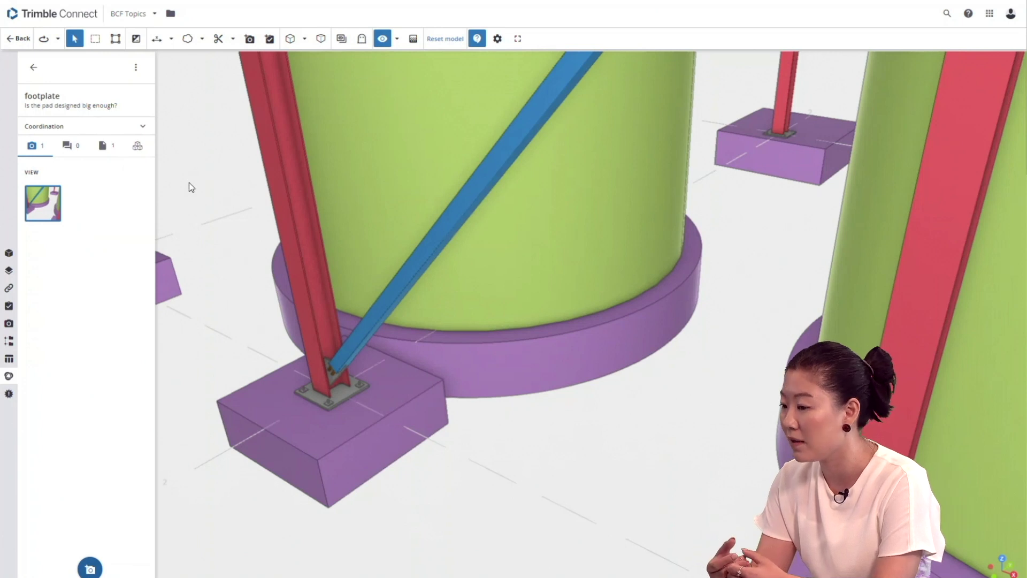
{"action": "mouse_move", "coordinate": [189, 182]}
{"action": "left_mouse_down"}
{"action": "mouse_move", "coordinate": [305, 181]}
{"action": "mouse_move", "coordinate": [171, 190]}
{"action": "left_mouse_up"}
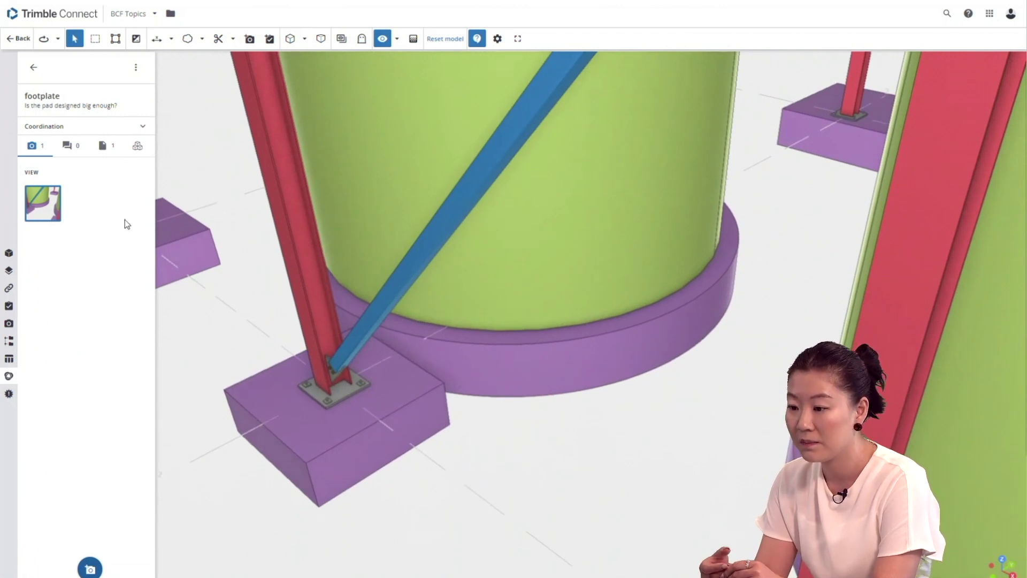
{"action": "left_click", "coordinate": [69, 146]}
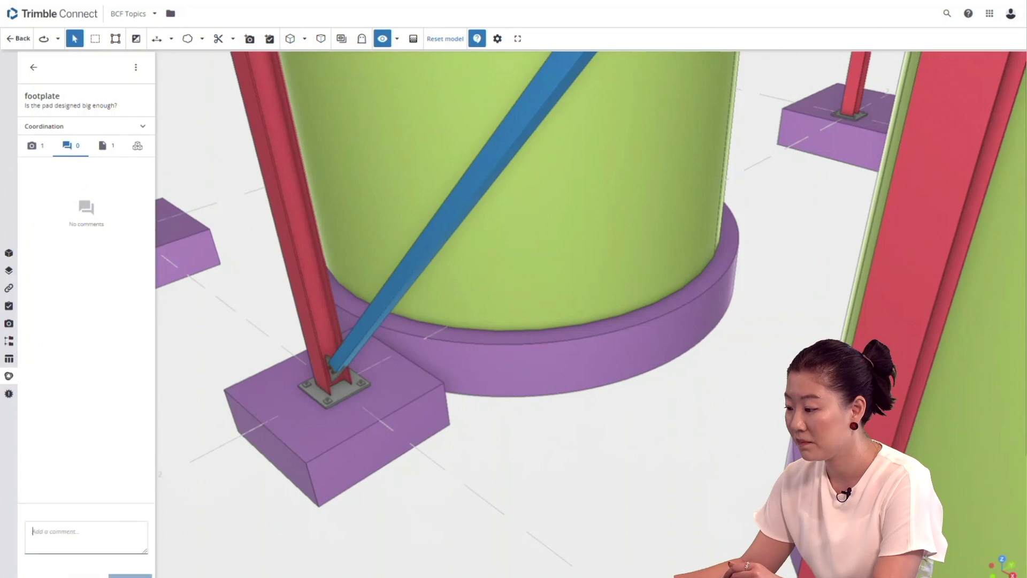
{"action": "left_click", "coordinate": [94, 543]}
{"action": "type", "text": "Th"}
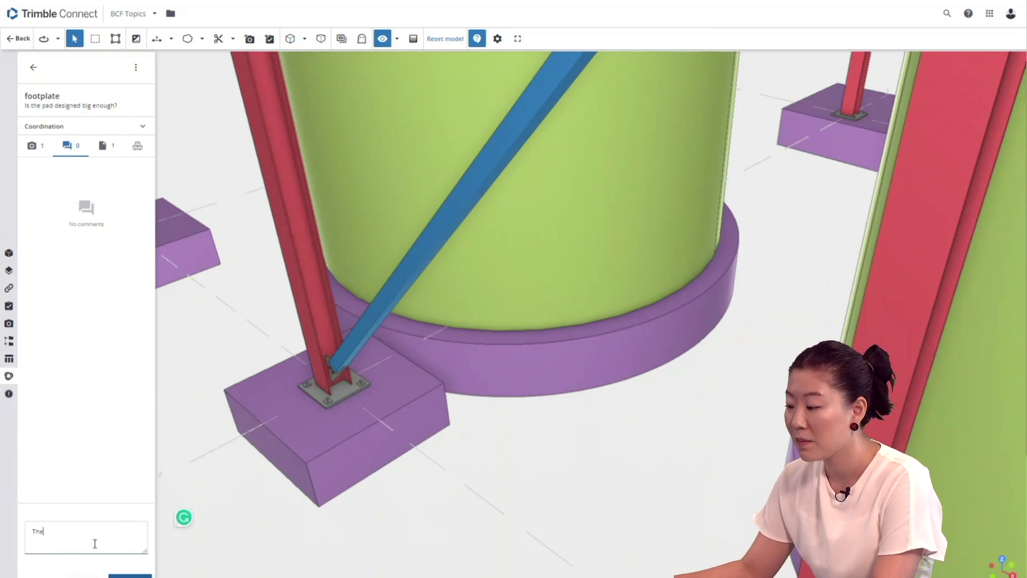
{"action": "type", "text": "e pad s"}
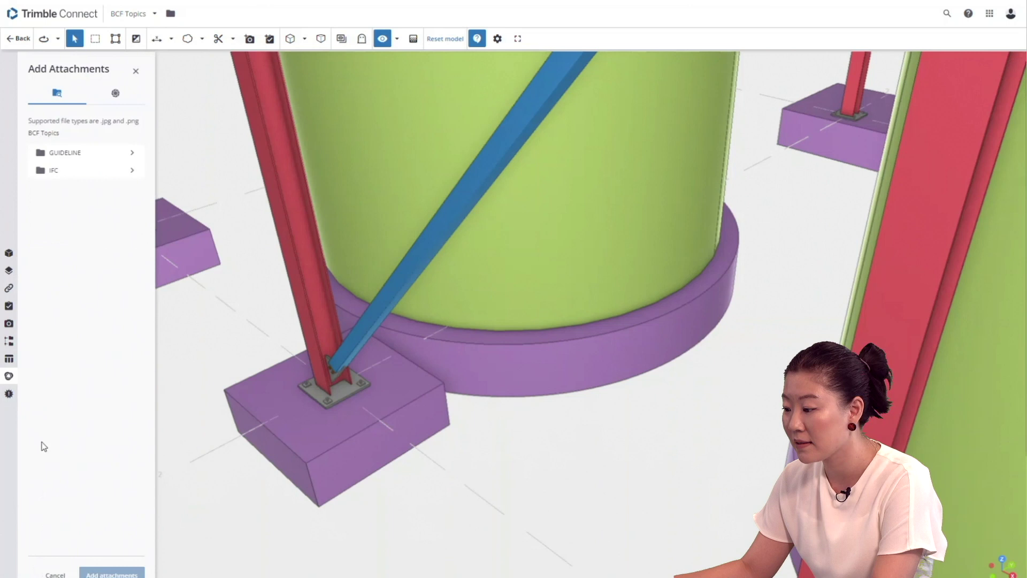
{"action": "left_click", "coordinate": [77, 151]}
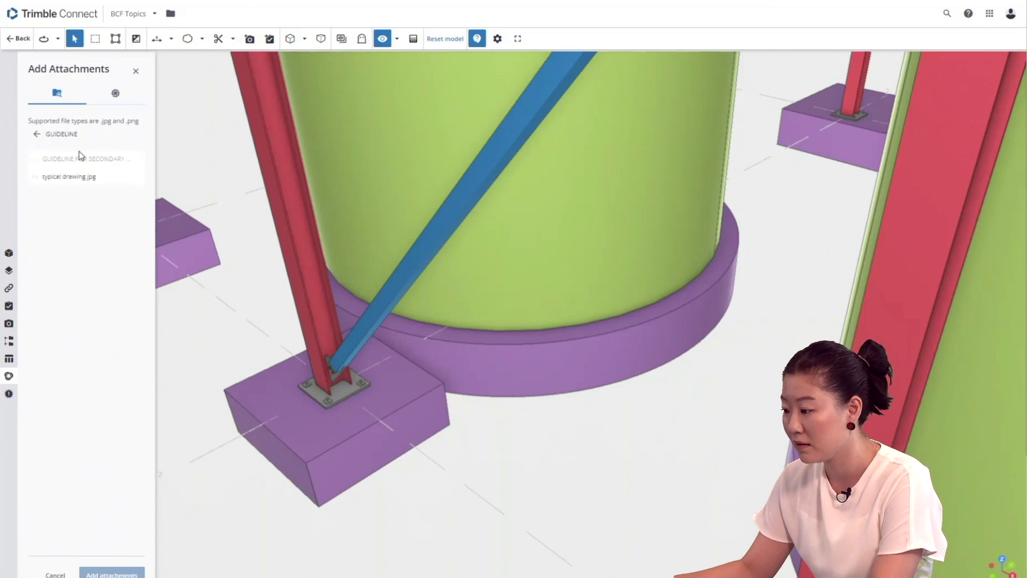
{"action": "left_click", "coordinate": [72, 178]}
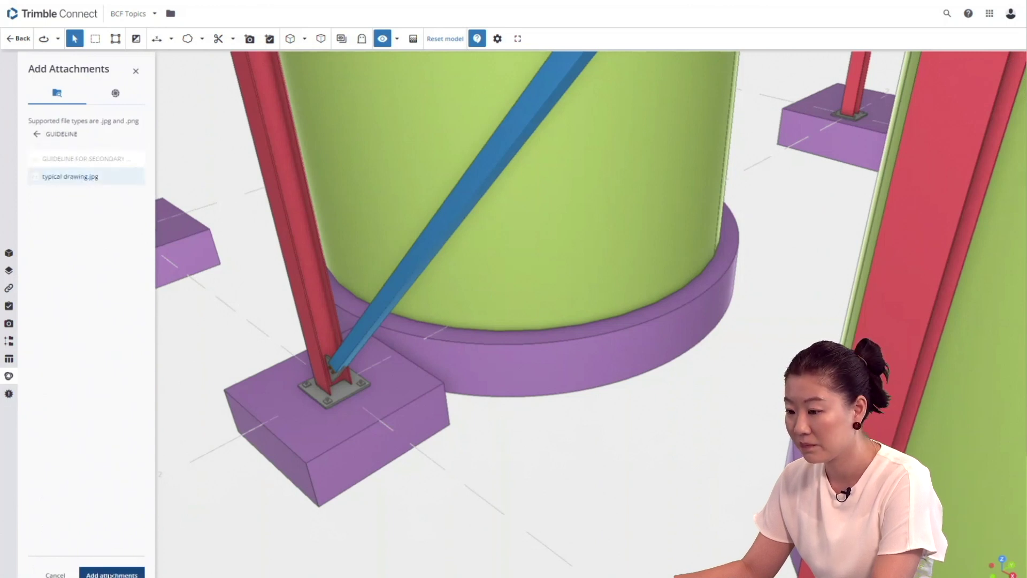
{"action": "left_click", "coordinate": [111, 573]}
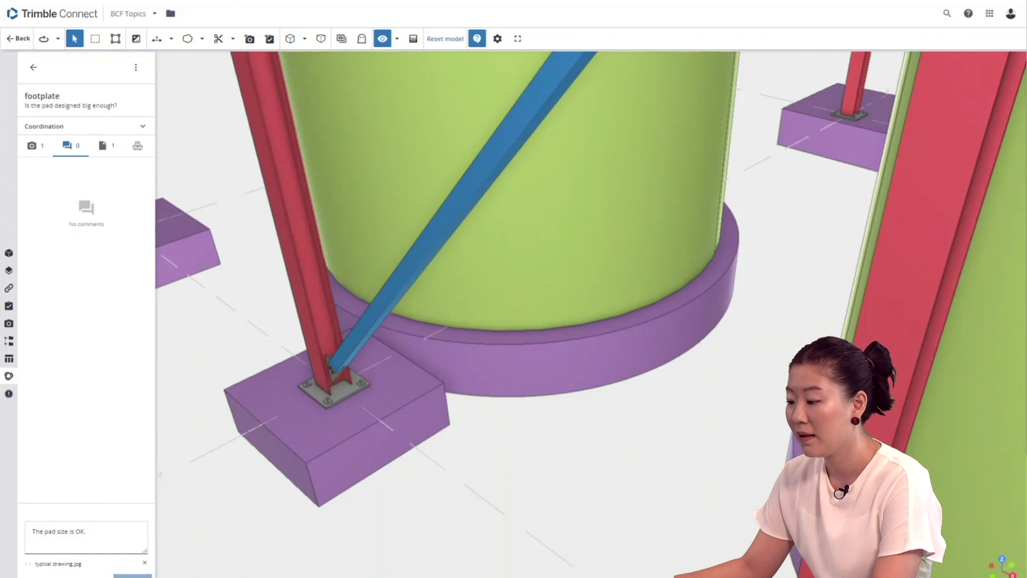
{"action": "left_click", "coordinate": [132, 575]}
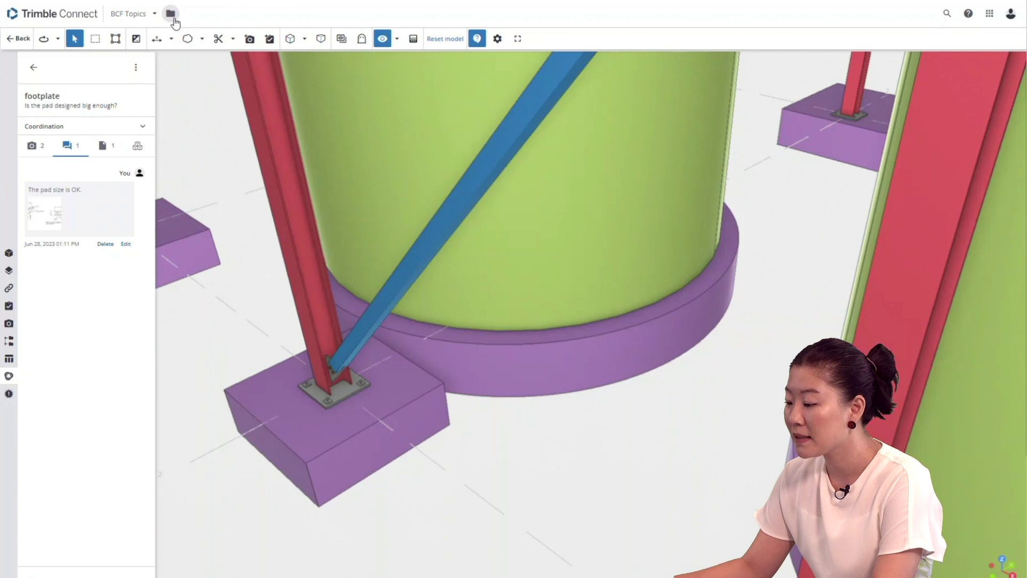
Open the BCF Topics page from Explorer and review the Type, Priority, Status and Tags filters.
{"action": "left_click", "coordinate": [171, 15]}
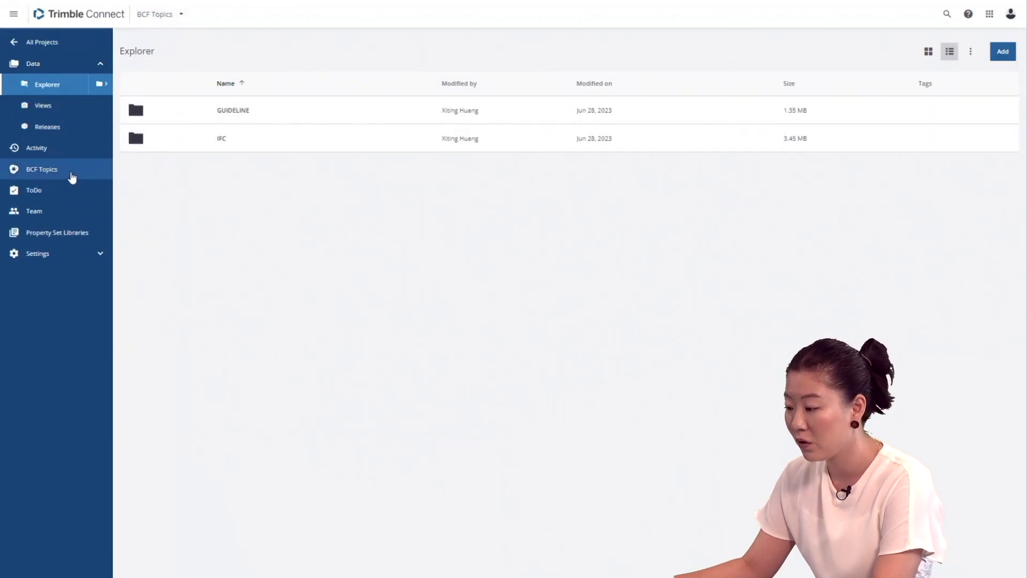
{"action": "left_click", "coordinate": [72, 177]}
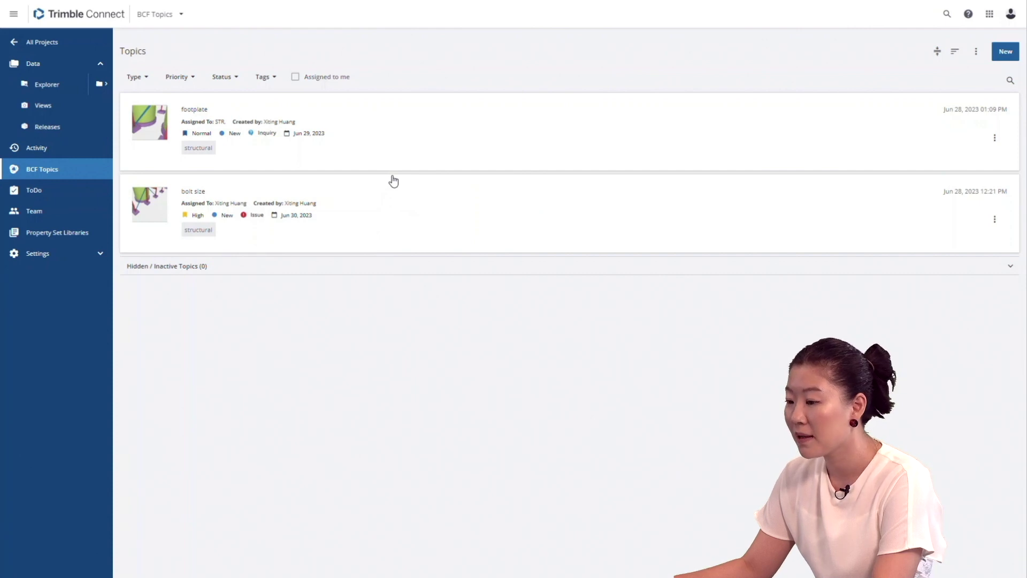
{"action": "left_click", "coordinate": [149, 85]}
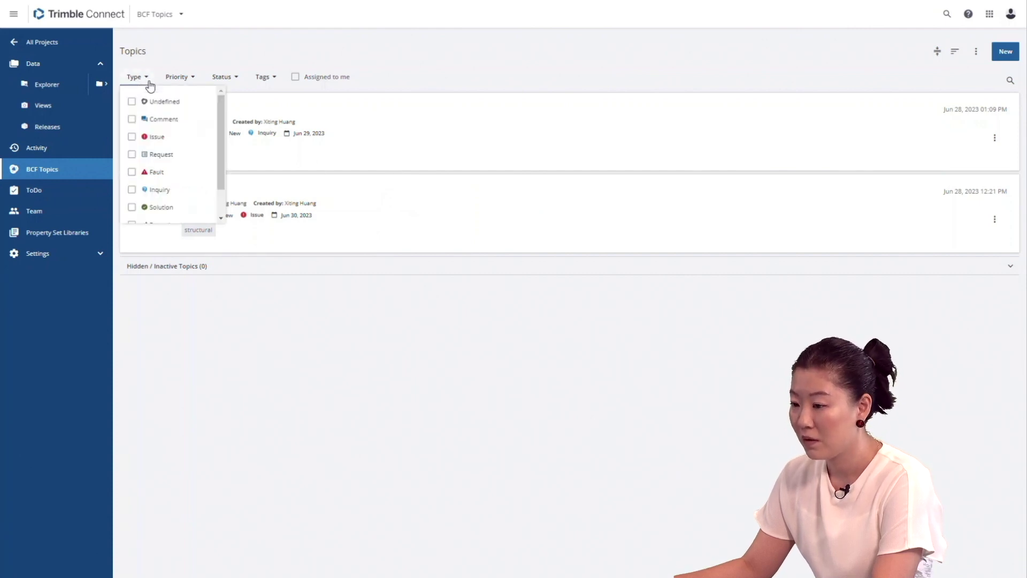
{"action": "left_click", "coordinate": [197, 84]}
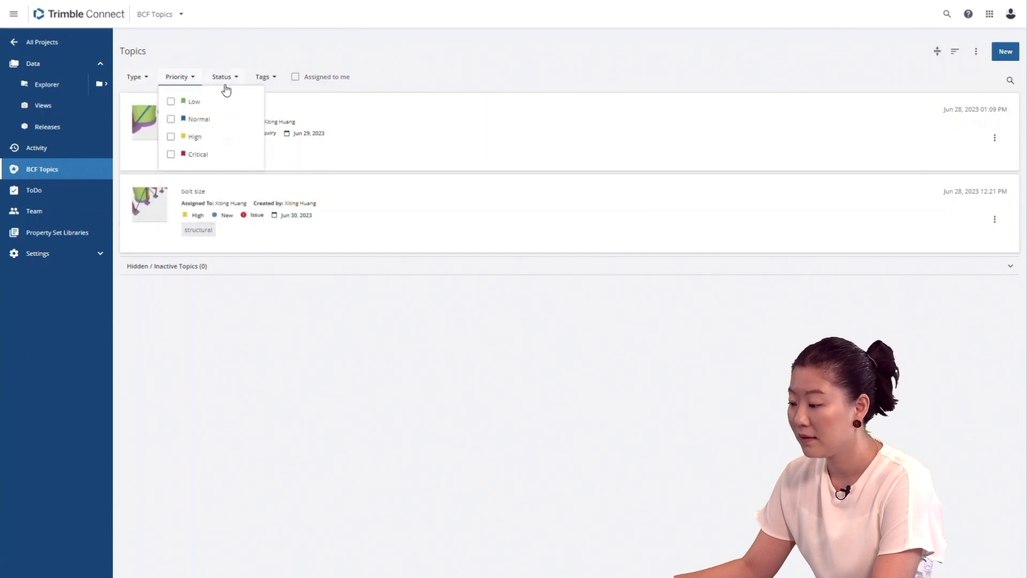
{"action": "left_click", "coordinate": [234, 85]}
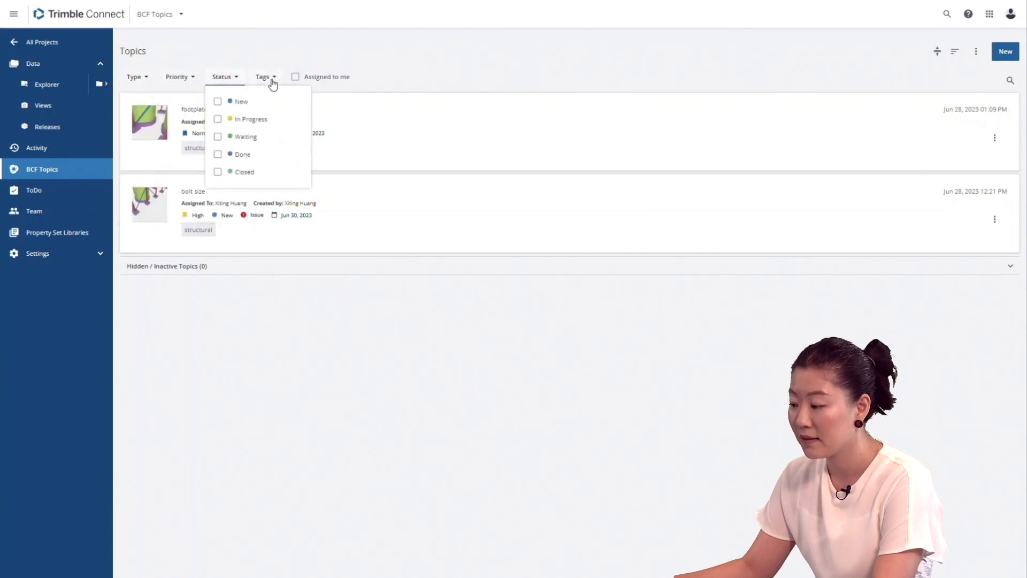
{"action": "left_click", "coordinate": [273, 84]}
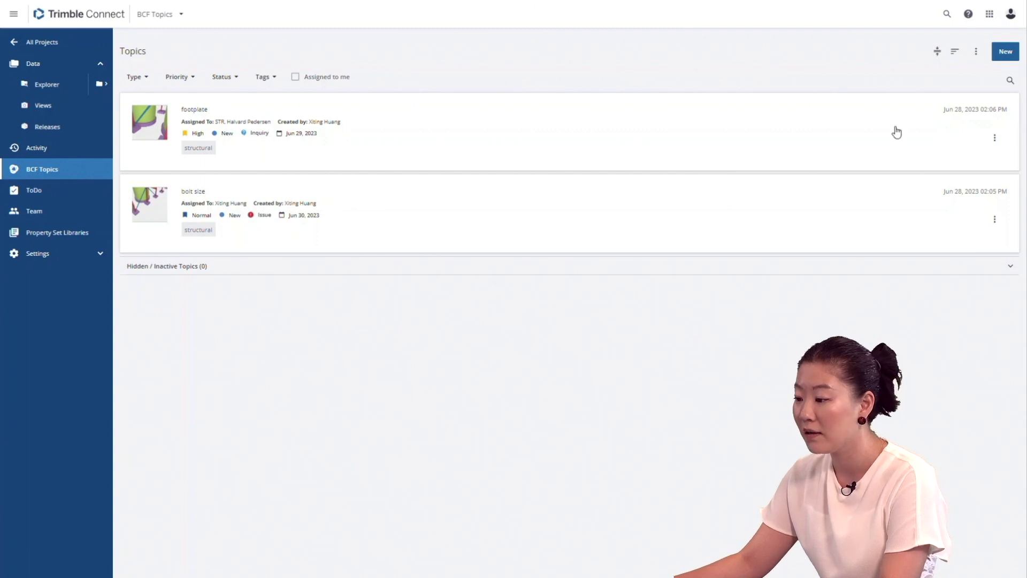
Export the High-priority topics as a BCF Zip package named 'Week 26'.
{"action": "left_click", "coordinate": [975, 54]}
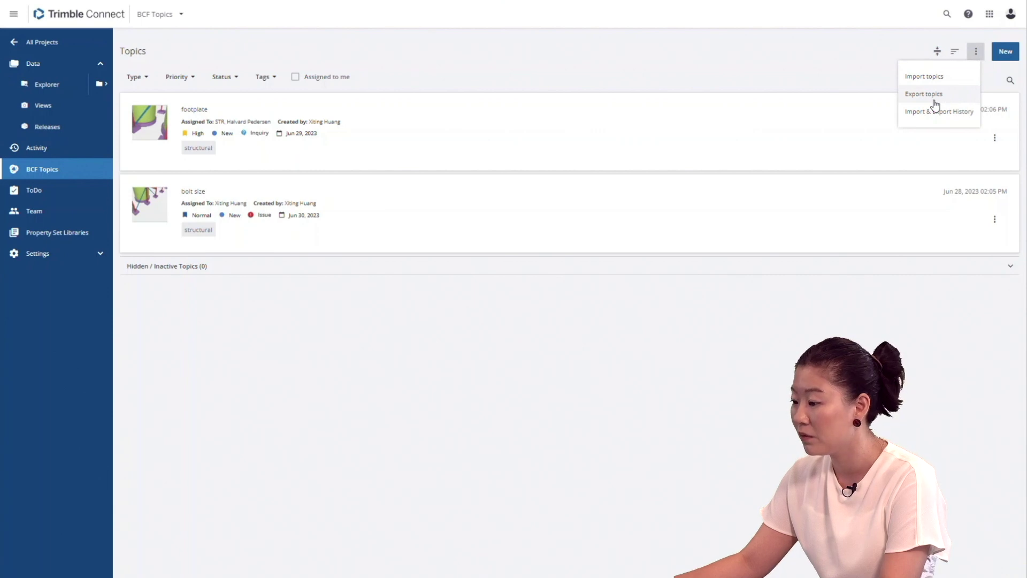
{"action": "left_click", "coordinate": [934, 101]}
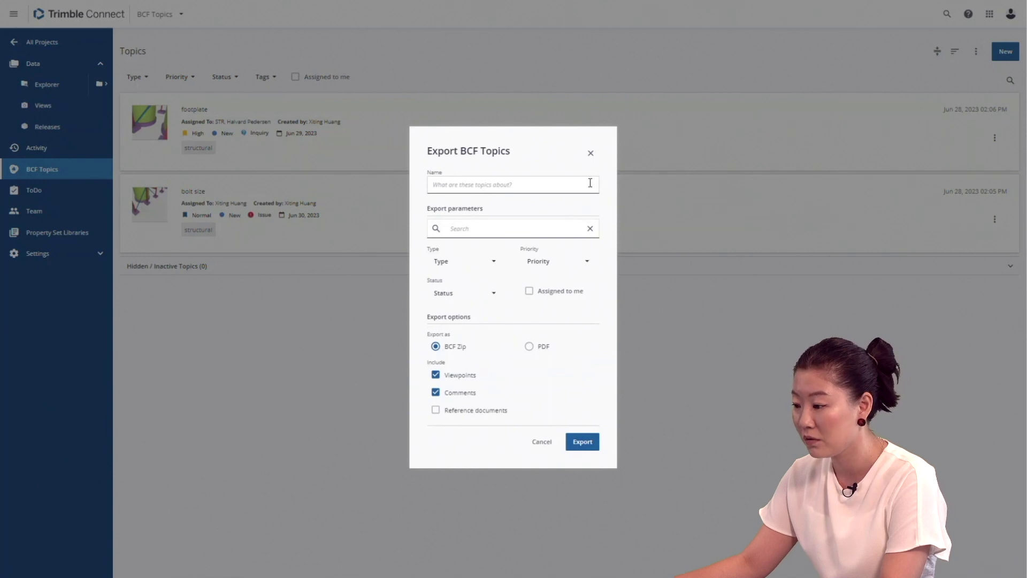
{"action": "left_click", "coordinate": [589, 182]}
{"action": "type", "text": "wee"}
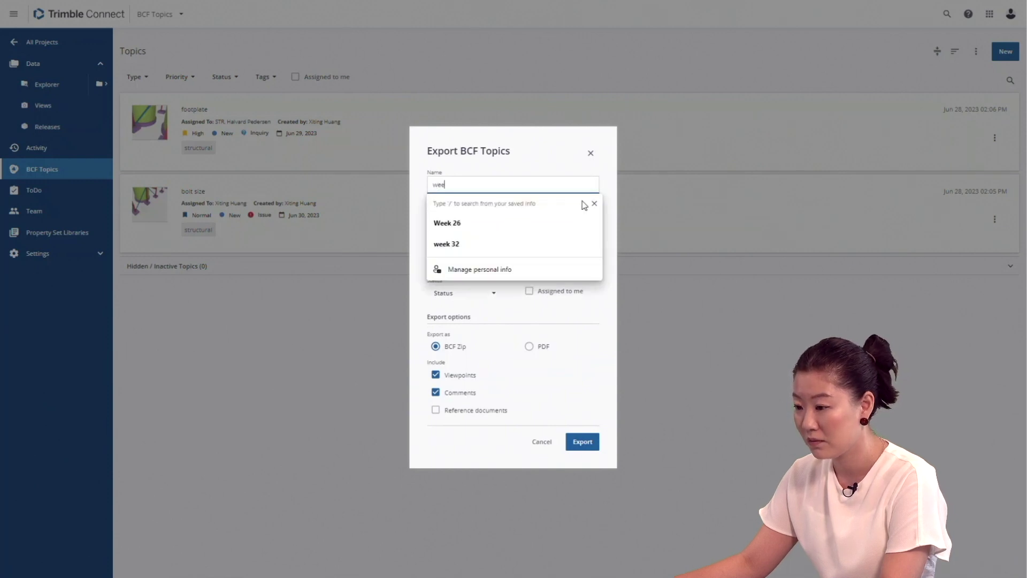
{"action": "left_click", "coordinate": [518, 225]}
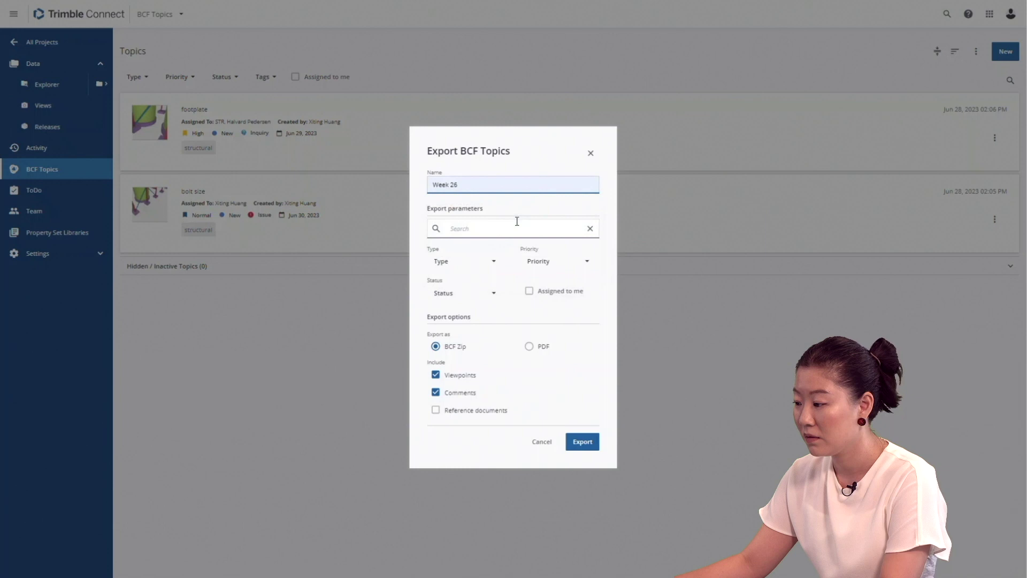
{"action": "left_click", "coordinate": [536, 263]}
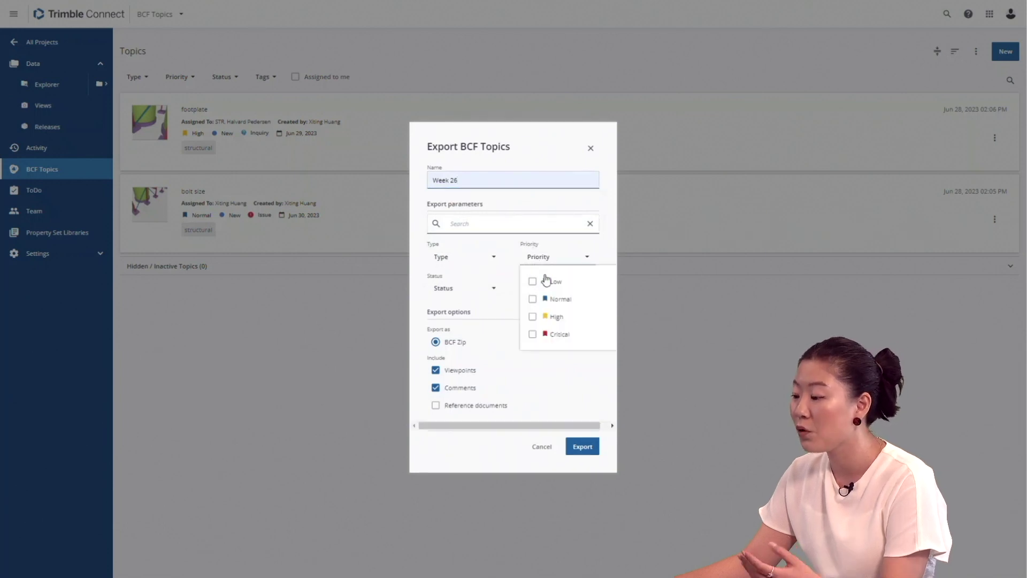
{"action": "left_click", "coordinate": [533, 316]}
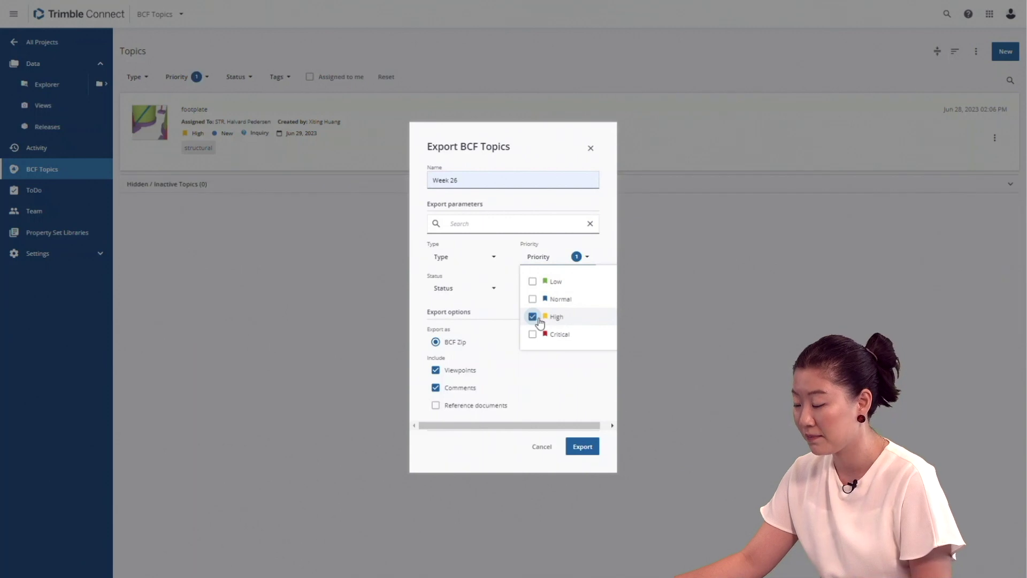
{"action": "left_click", "coordinate": [561, 370]}
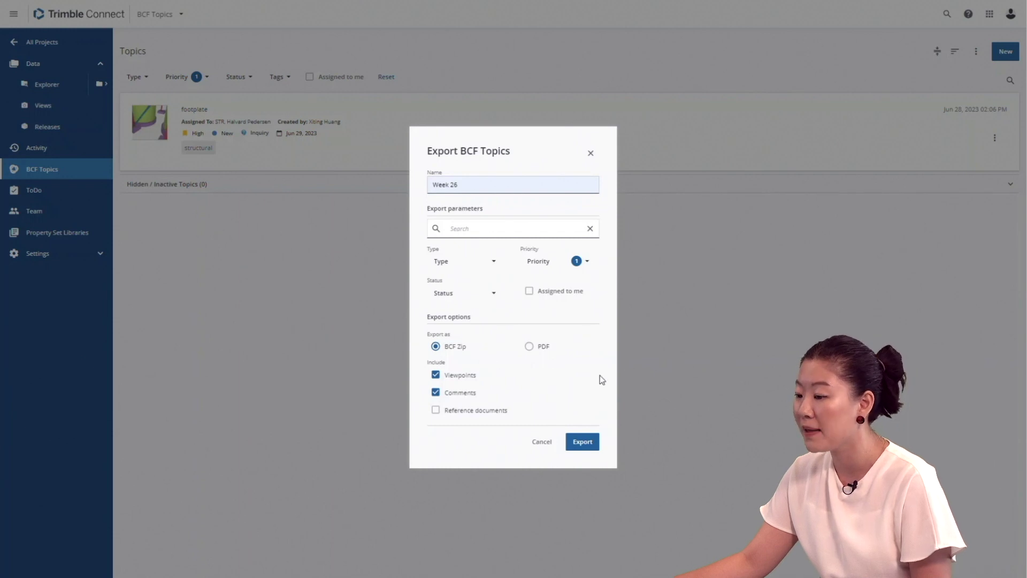
{"action": "left_click", "coordinate": [588, 440]}
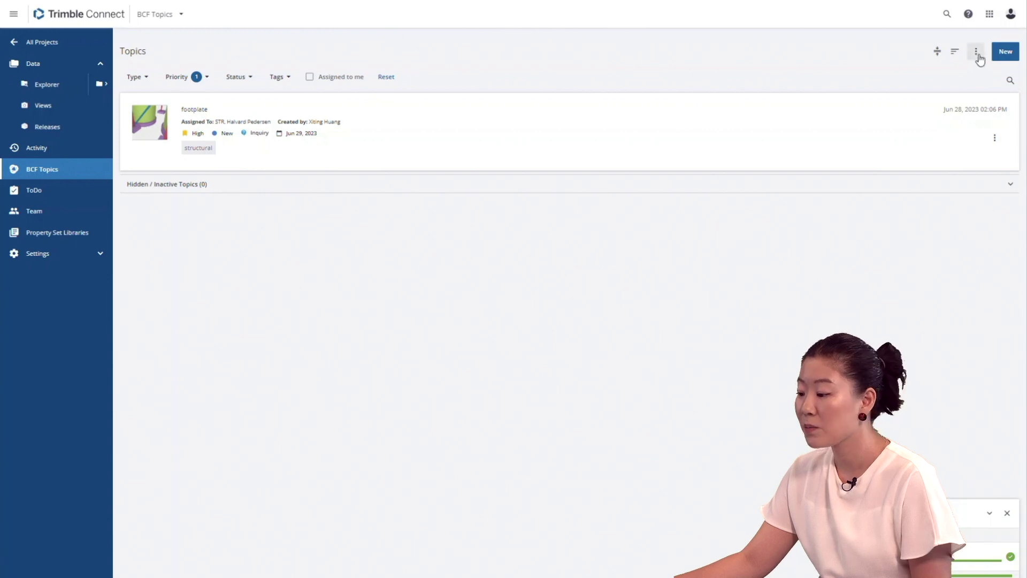
Download the latest Week 26 package from the Exported Topics history.
{"action": "left_click", "coordinate": [976, 53]}
{"action": "left_click", "coordinate": [939, 112]}
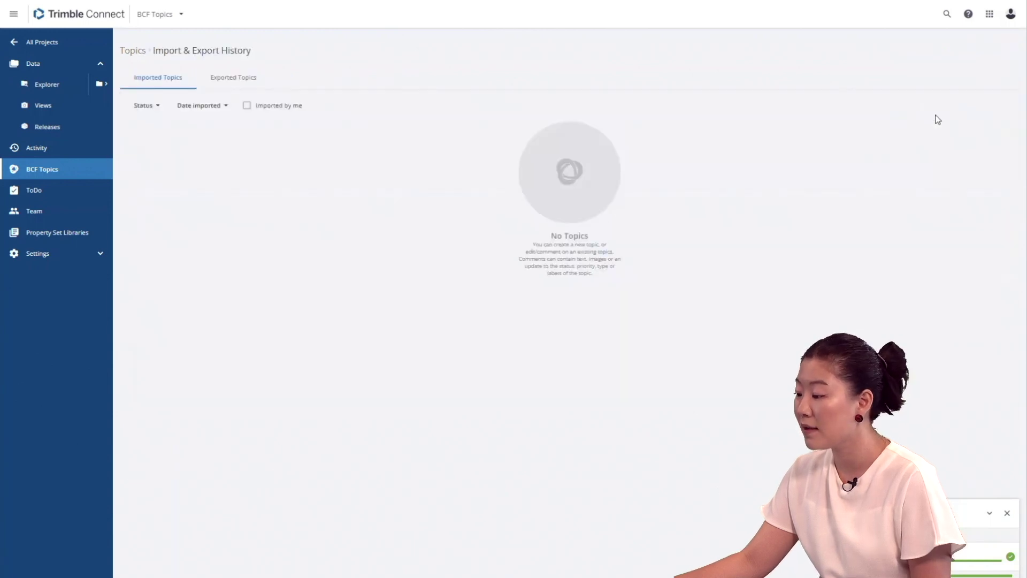
{"action": "left_click", "coordinate": [251, 88]}
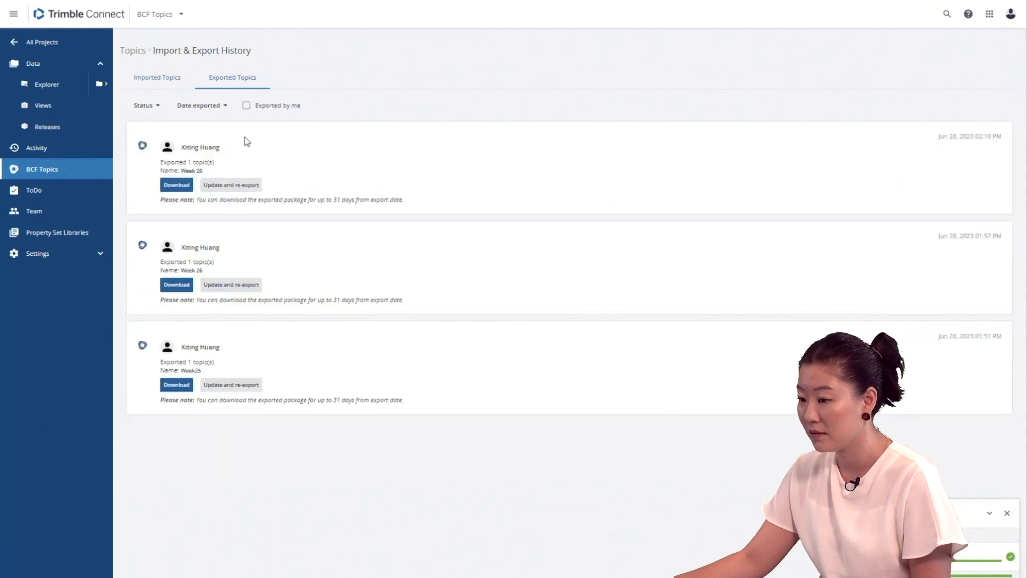
{"action": "left_click", "coordinate": [178, 187]}
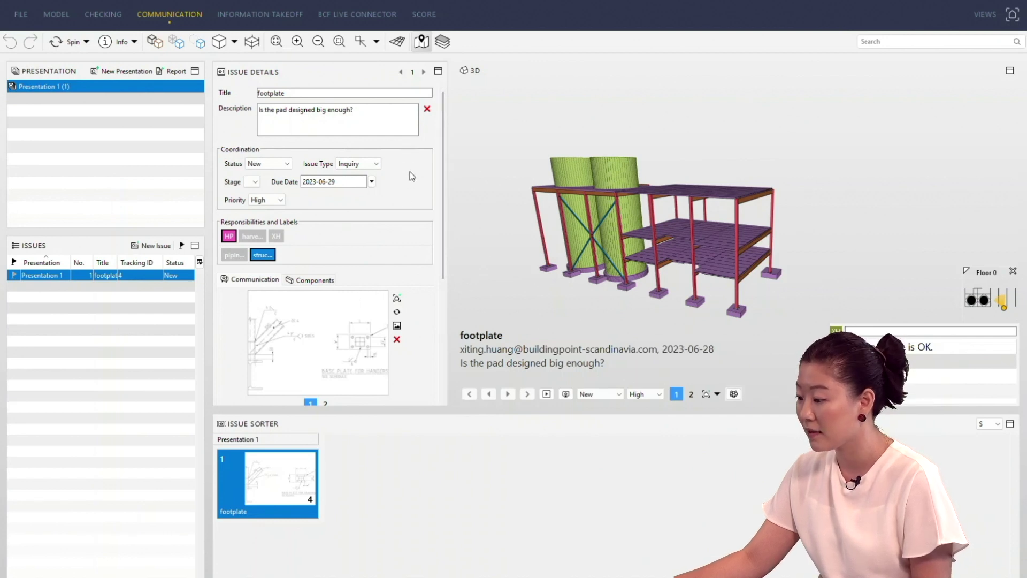
{"action": "scroll", "coordinate": [410, 176], "scroll_direction": "down", "scroll_amount": 1}
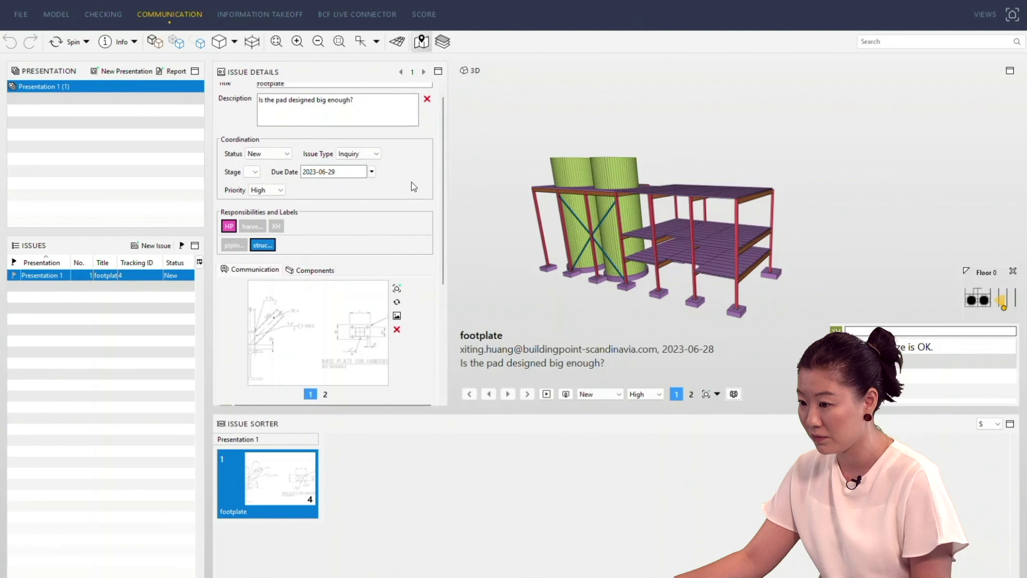
{"action": "scroll", "coordinate": [411, 185], "scroll_direction": "down", "scroll_amount": 1}
{"action": "scroll", "coordinate": [414, 201], "scroll_direction": "down", "scroll_amount": 2}
{"action": "scroll", "coordinate": [426, 257], "scroll_direction": "down", "scroll_amount": 2}
{"action": "scroll", "coordinate": [402, 313], "scroll_direction": "down", "scroll_amount": 1}
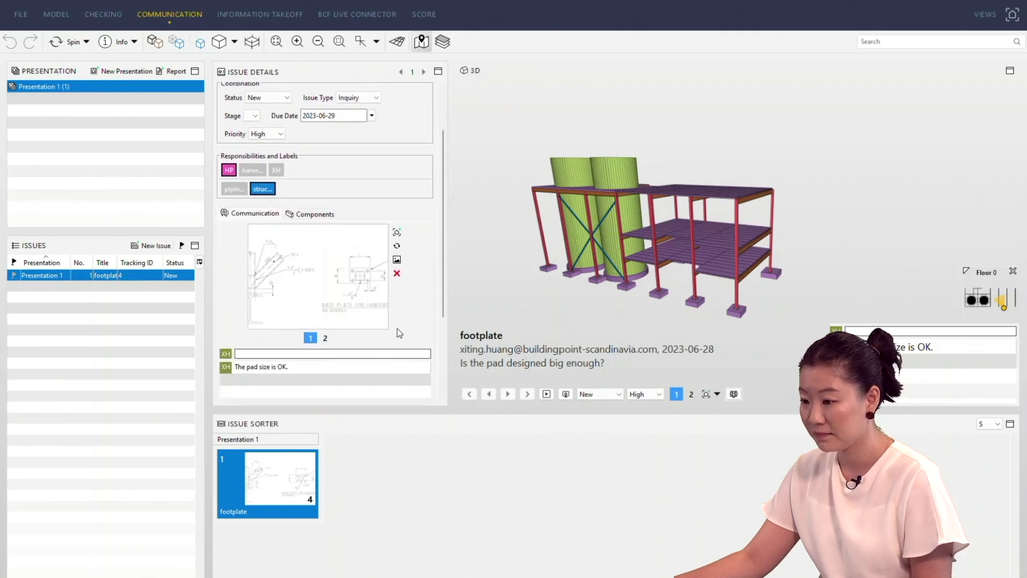
{"action": "scroll", "coordinate": [398, 332], "scroll_direction": "down", "scroll_amount": 1}
Show the footplate issue's second viewpoint in Solibri.
{"action": "left_click", "coordinate": [326, 329]}
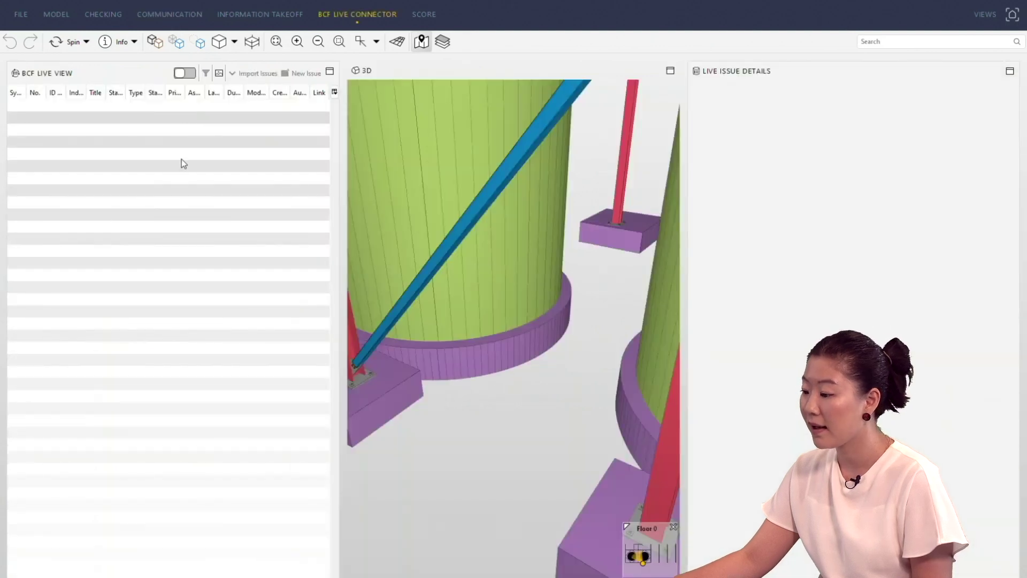
Enable BCF Live and sync with the BCF Topics project on the TC server.
{"action": "left_click", "coordinate": [182, 74]}
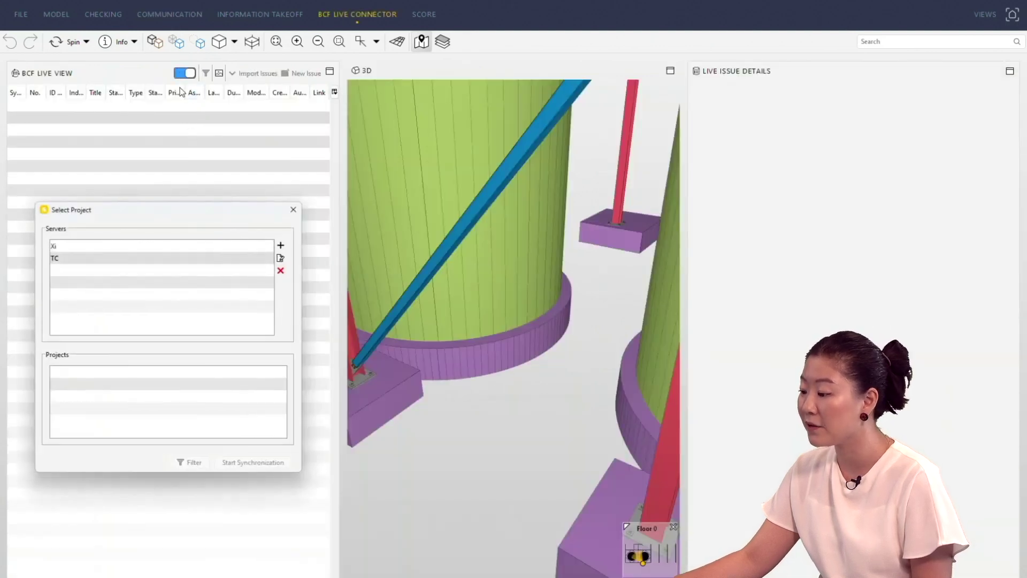
{"action": "left_click", "coordinate": [97, 257]}
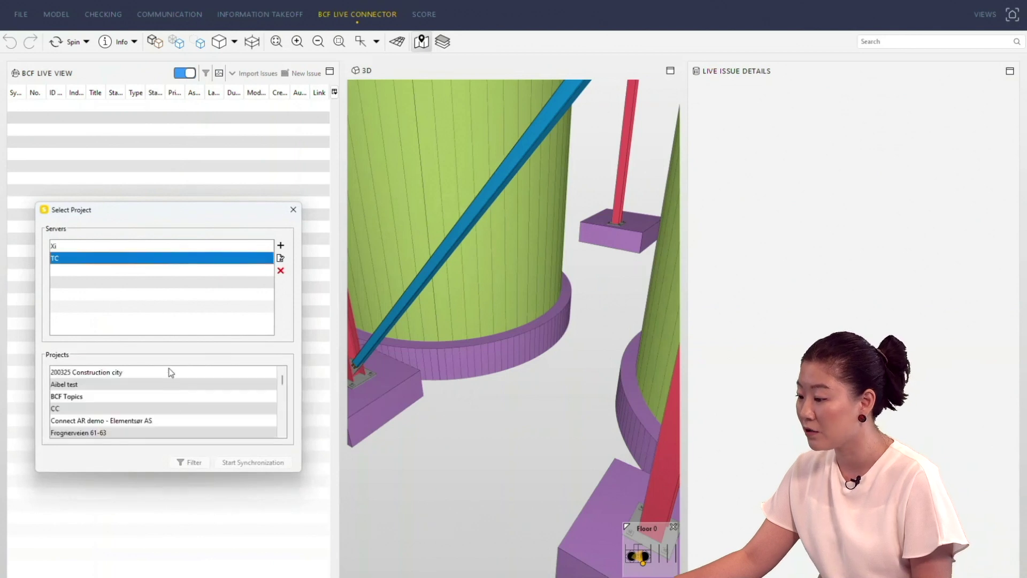
{"action": "left_click", "coordinate": [146, 397]}
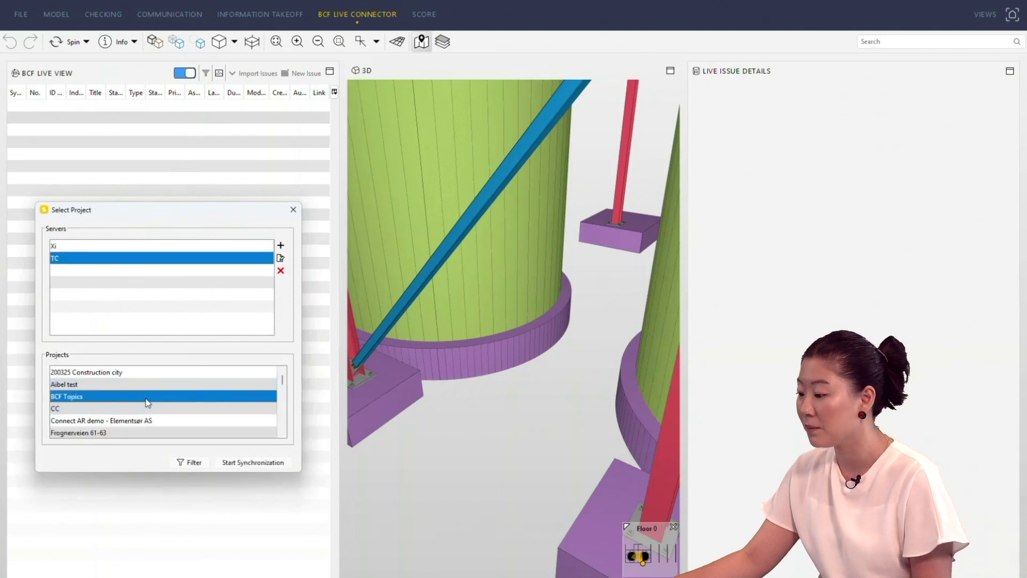
{"action": "left_click", "coordinate": [240, 462]}
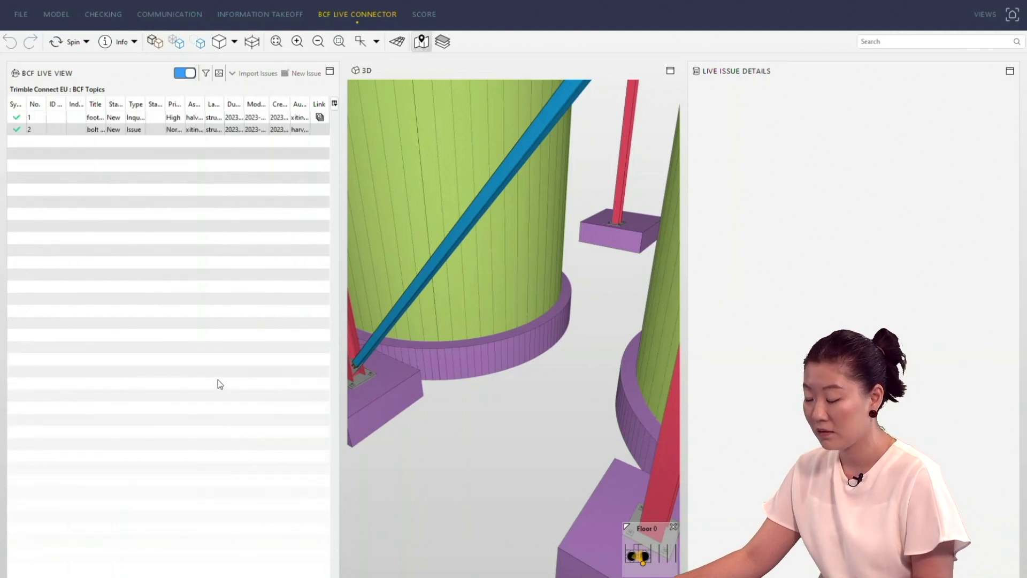
Select the bolt size issue, check its Comments for 'Done.', then set its status to Done.
{"action": "left_click", "coordinate": [71, 119]}
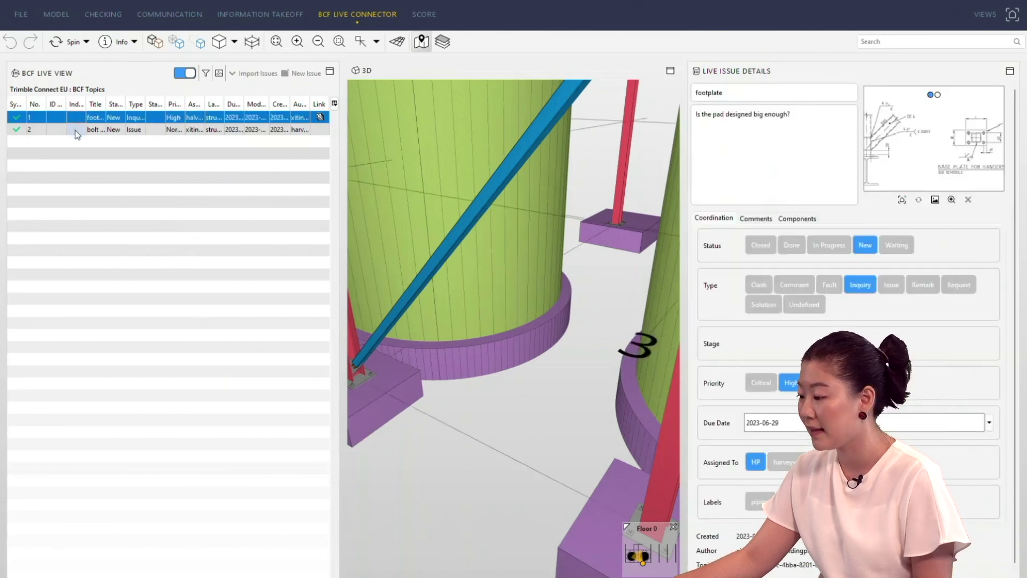
{"action": "left_click", "coordinate": [75, 130]}
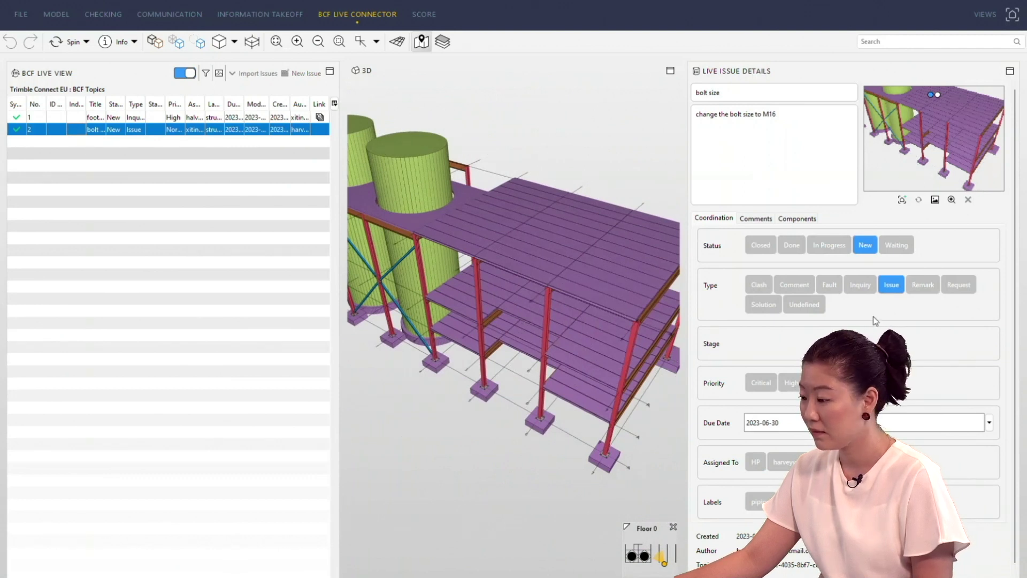
{"action": "left_click", "coordinate": [764, 223]}
{"action": "type", "text": "Done."}
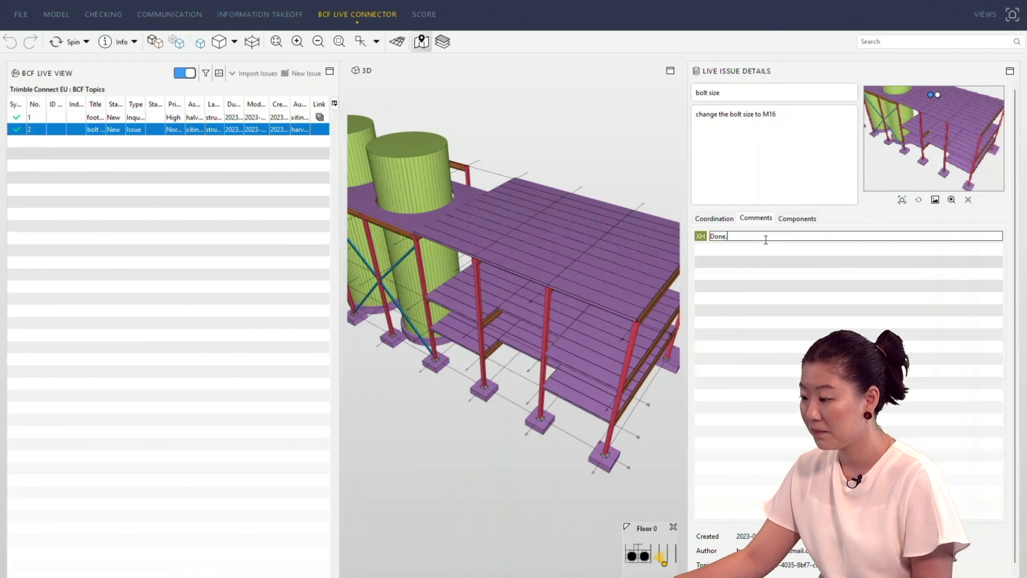
{"action": "left_click", "coordinate": [721, 219]}
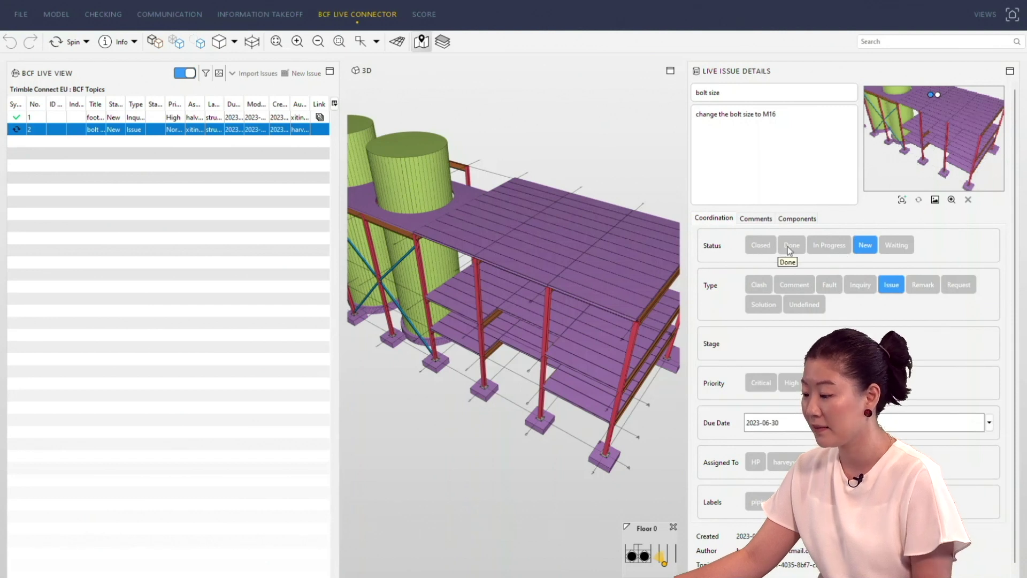
{"action": "left_click", "coordinate": [790, 246]}
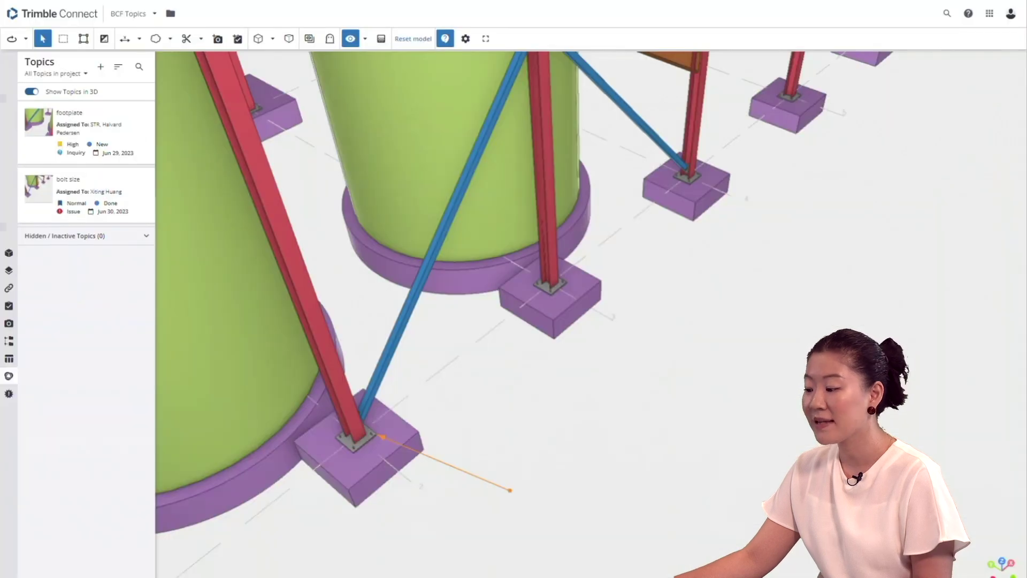
Open the bolt size topic and check it shows Done status and the 'Done.' comment.
{"action": "left_click", "coordinate": [38, 215]}
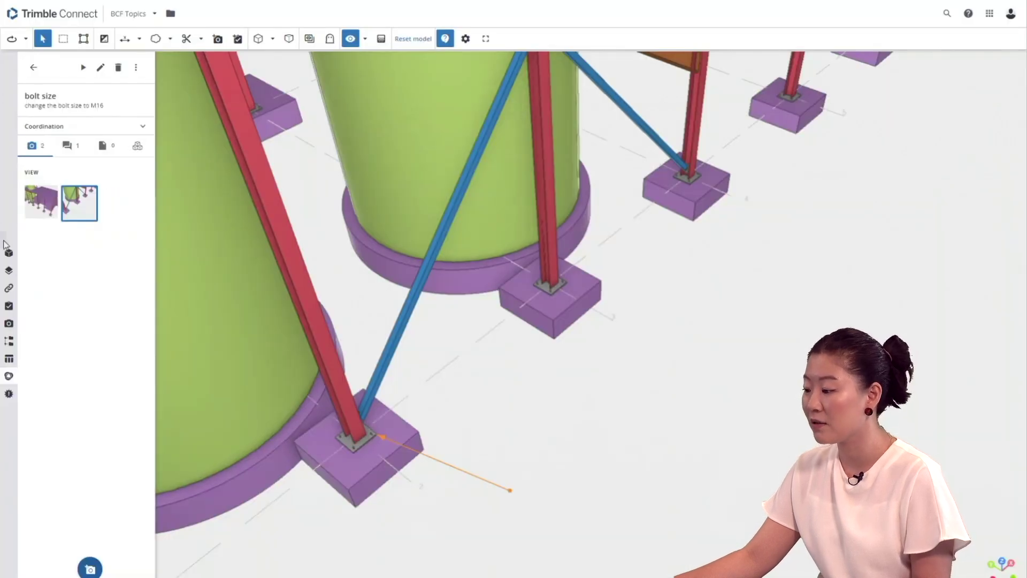
{"action": "left_click", "coordinate": [104, 129]}
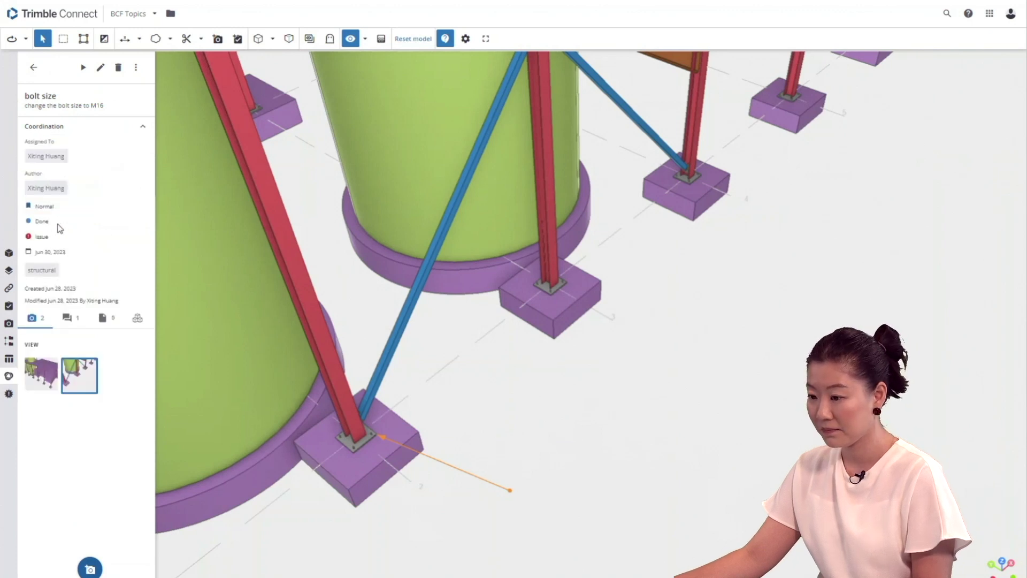
{"action": "left_click", "coordinate": [68, 318]}
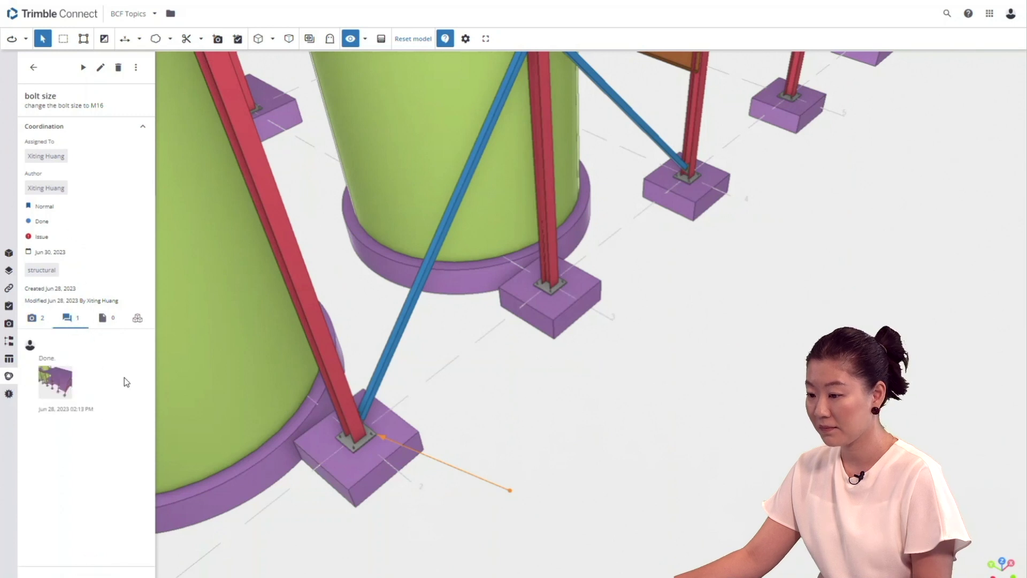